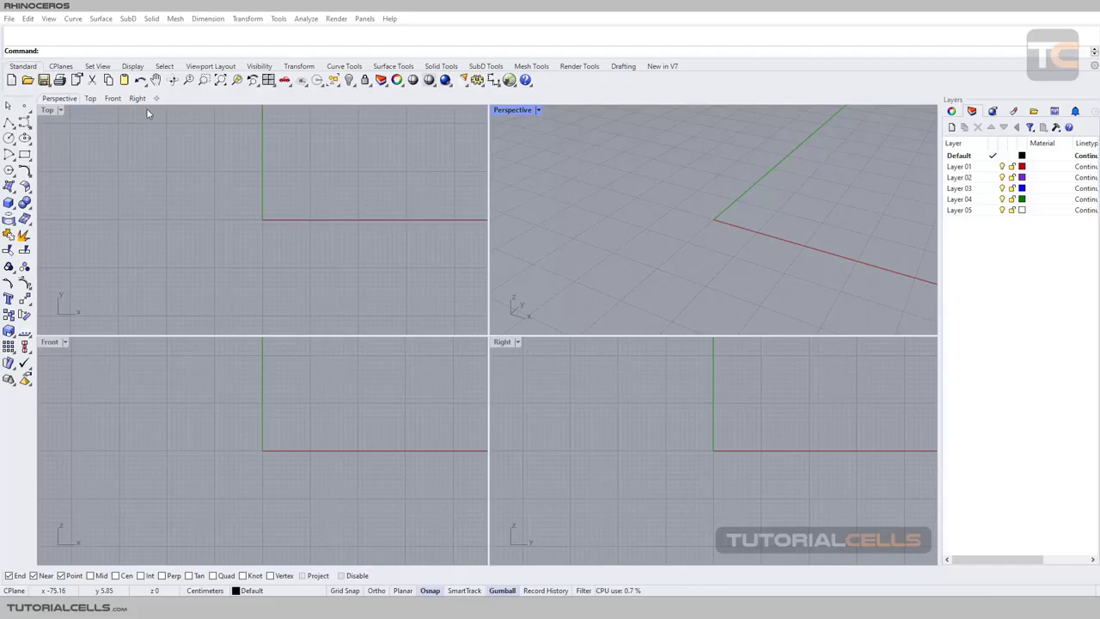
Open the Lines flyout from the left toolbar's Line button and float it as its own panel
left_click(10, 126)
left_click_drag(93, 119, 155, 117)
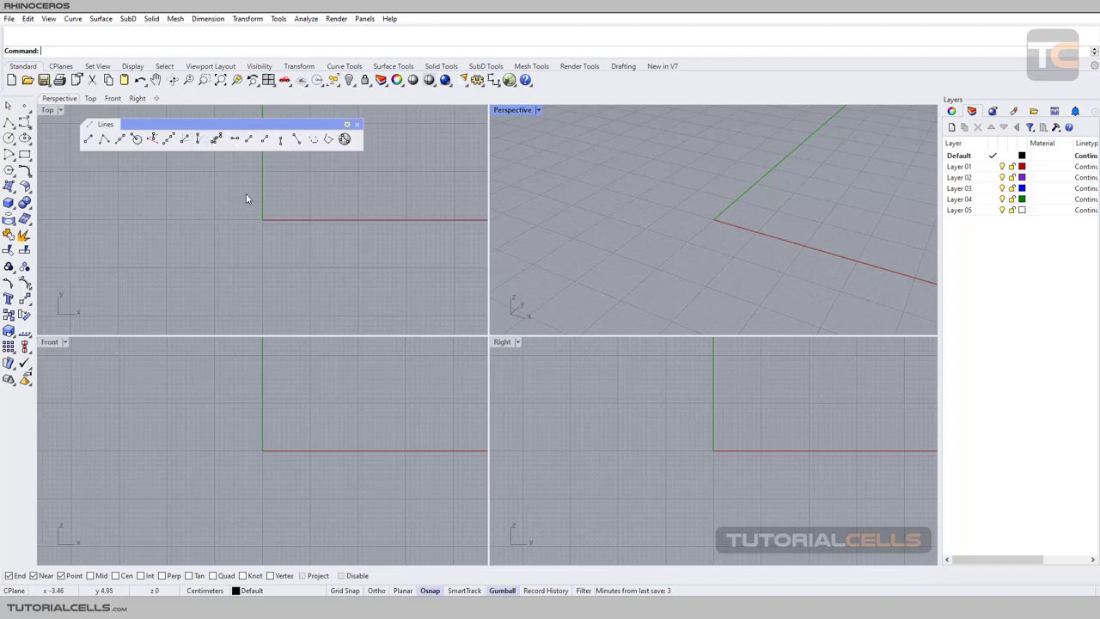
Maximize the Top viewport and draw a first slanted two-point line
left_click(48, 112)
double_click(48, 112)
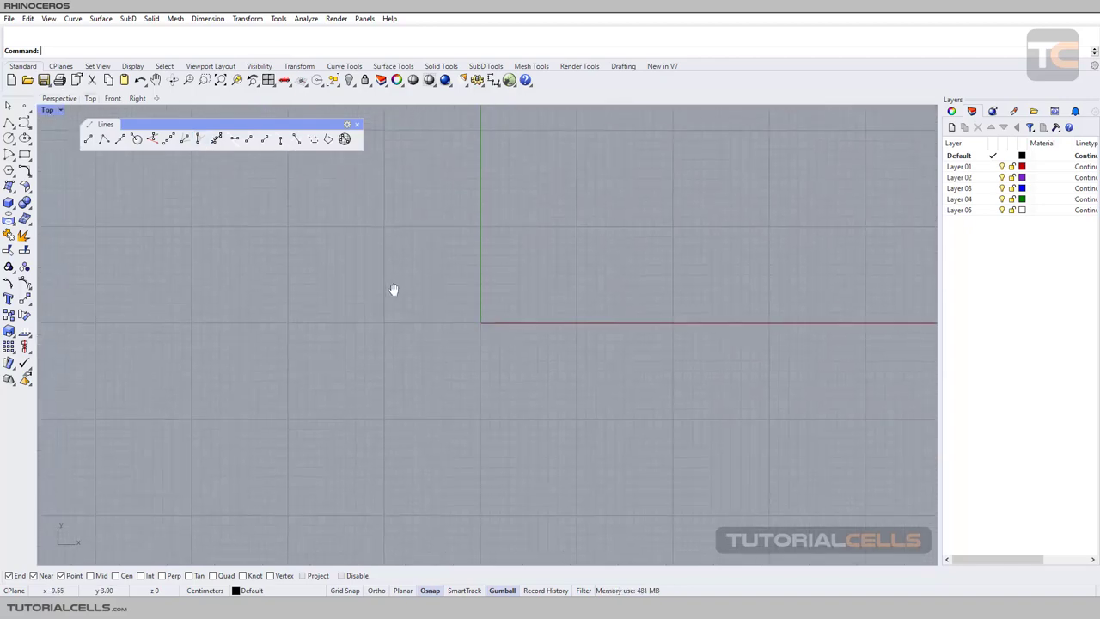
left_click(88, 142)
left_click(259, 363)
left_click(309, 247)
Draw a near-vertical line and a line from its lower end to the x-axis, then start Line From 4 Points
key("Return")
left_click(429, 376)
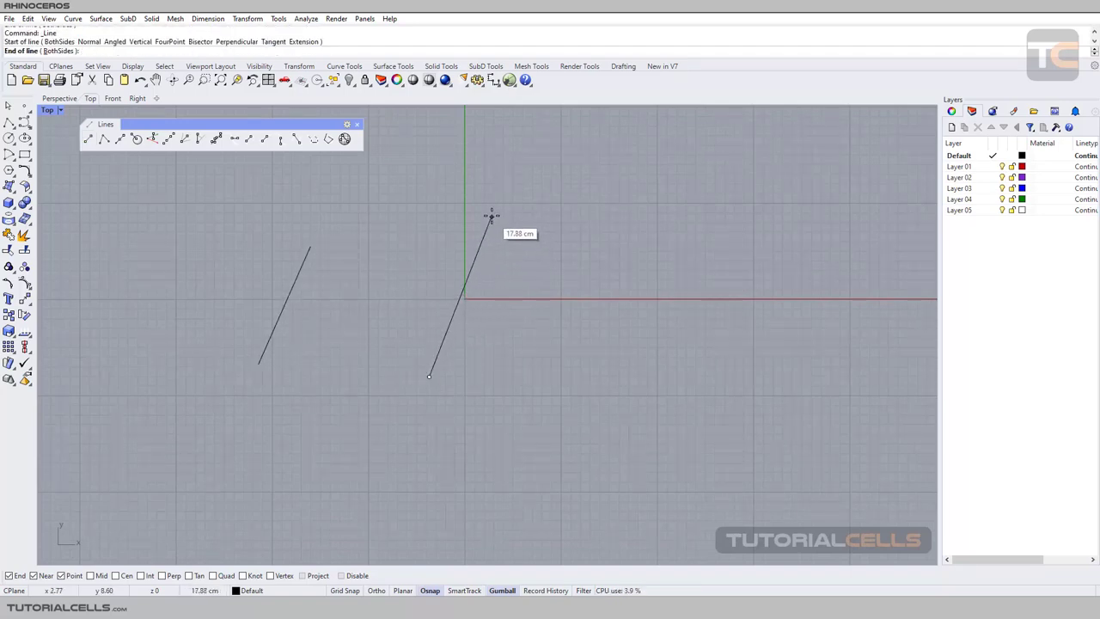
left_click(440, 214)
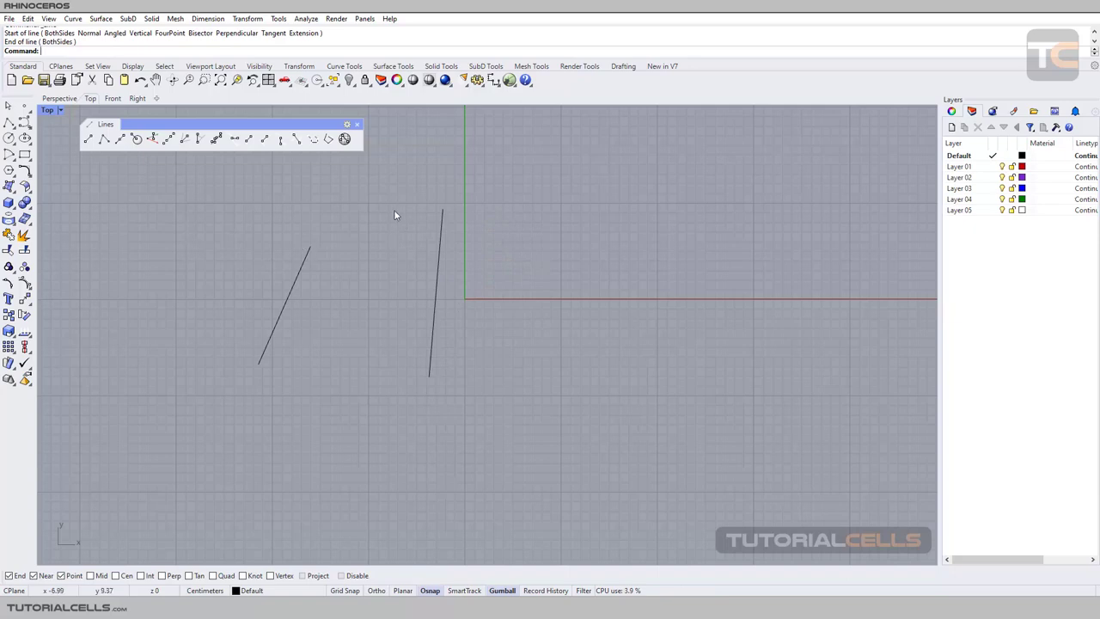
key("Return")
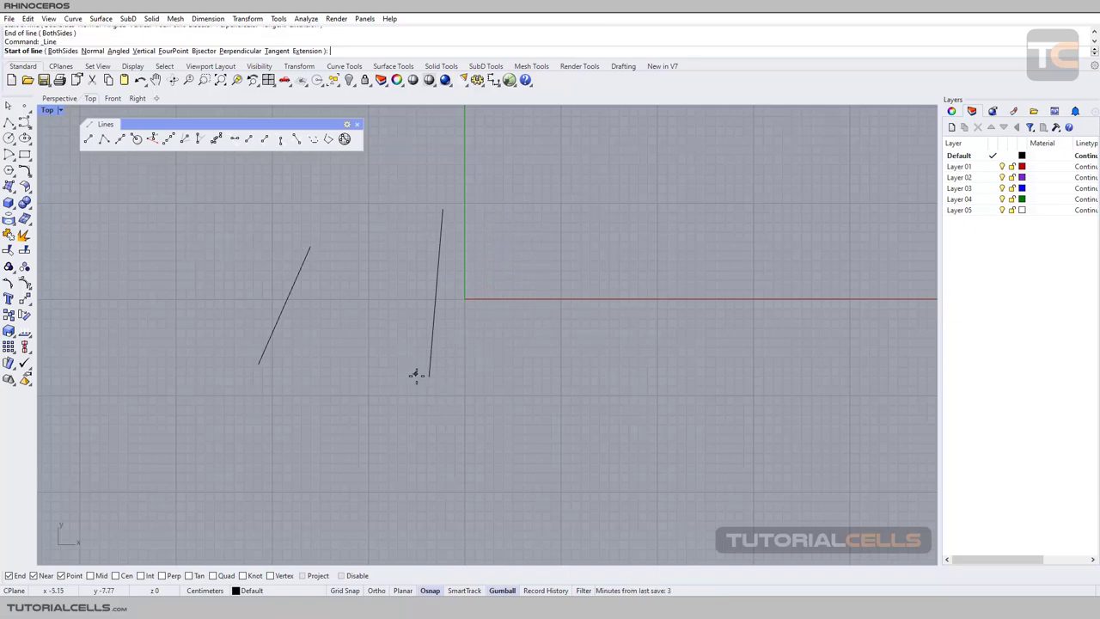
left_click(428, 376)
left_click(600, 298)
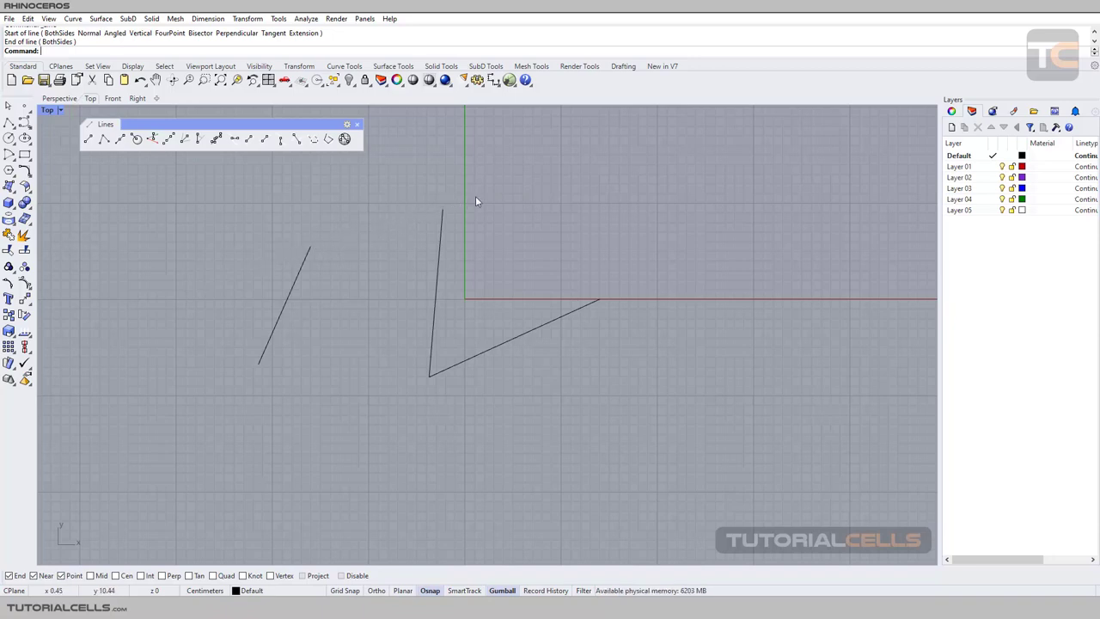
left_click(169, 140)
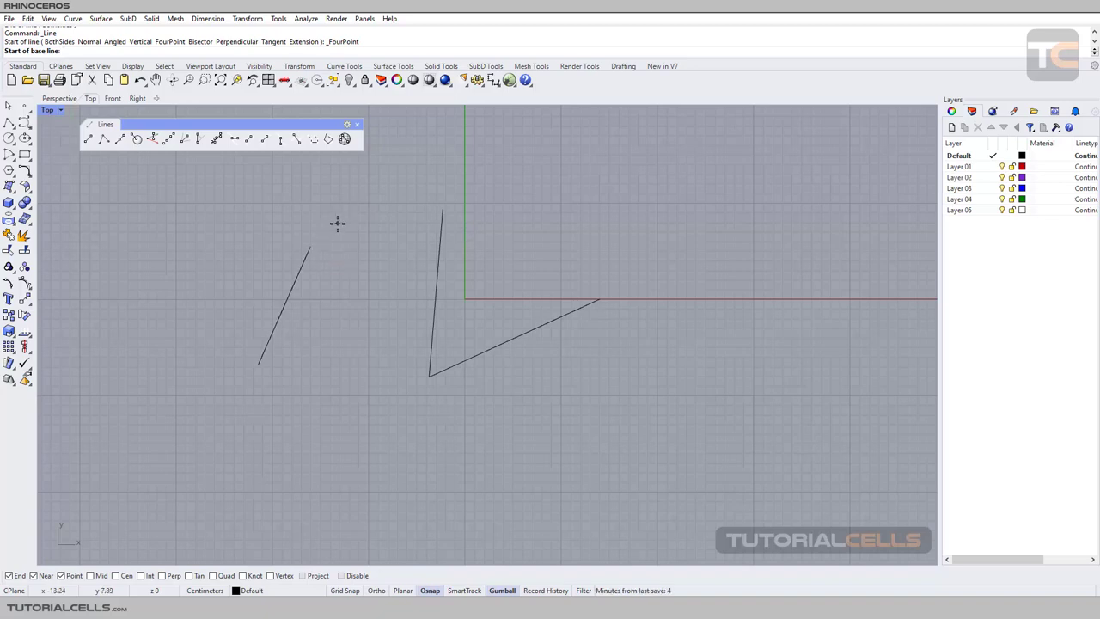
Draw a long four-point line parallel to the base through both slanted lines' tops
left_click(310, 246)
left_click(444, 209)
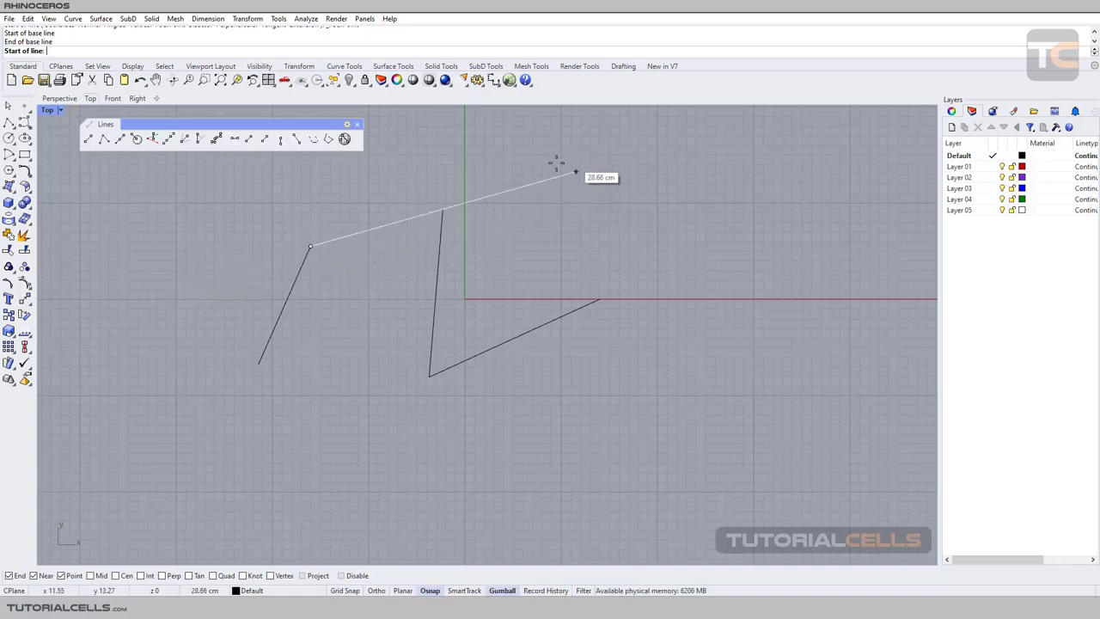
left_click(149, 291)
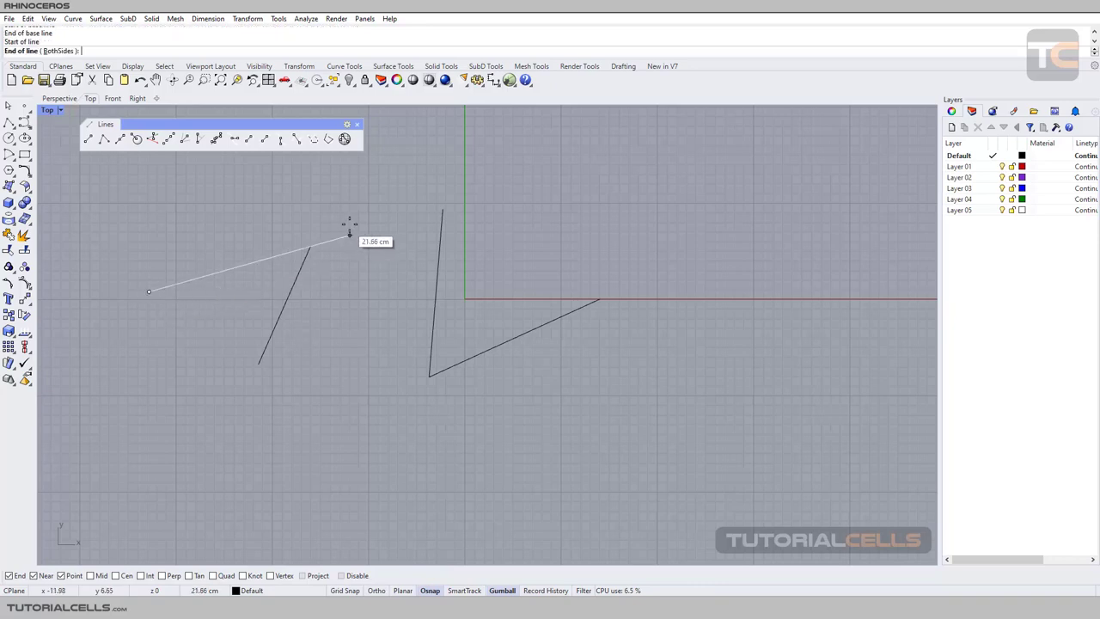
left_click(577, 172)
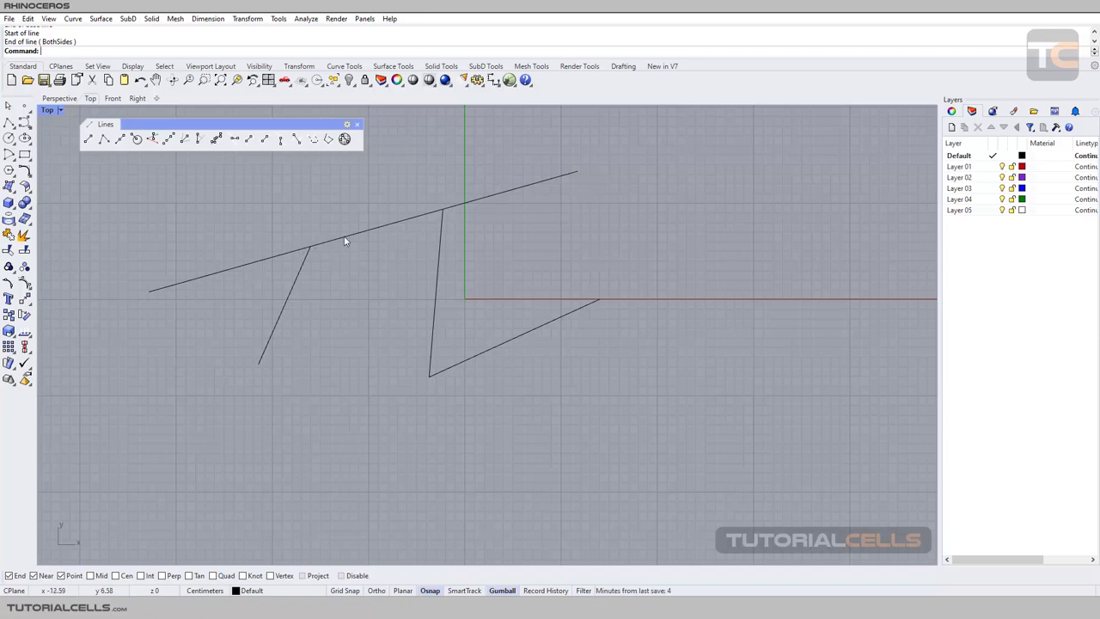
Draw a short four-point line across the left slanted line's lower end
left_click(171, 147)
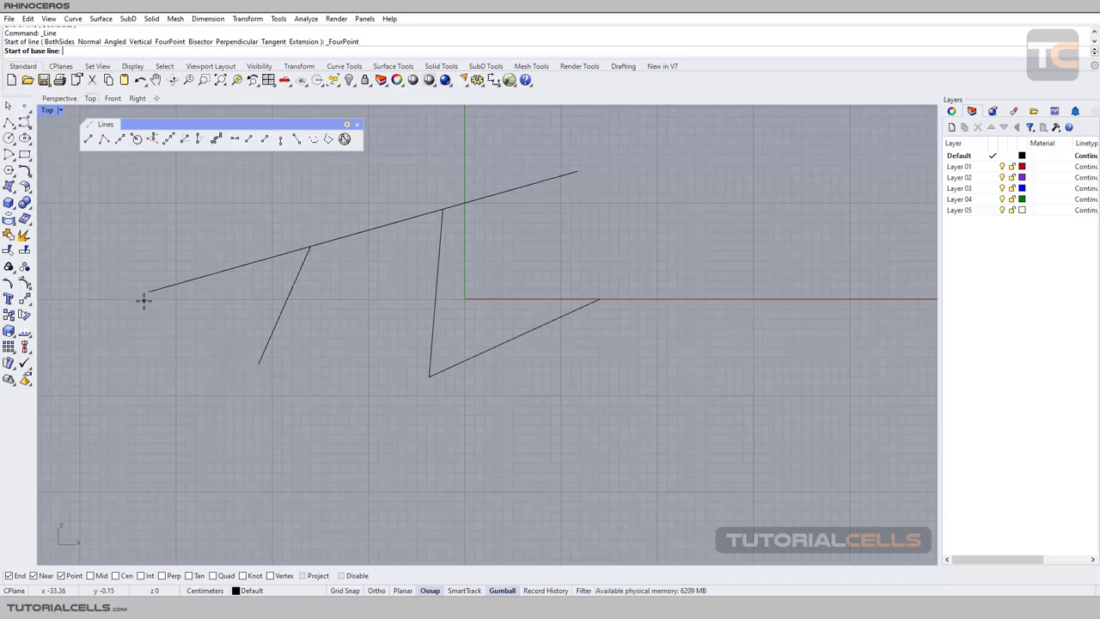
left_click(147, 292)
left_click(258, 363)
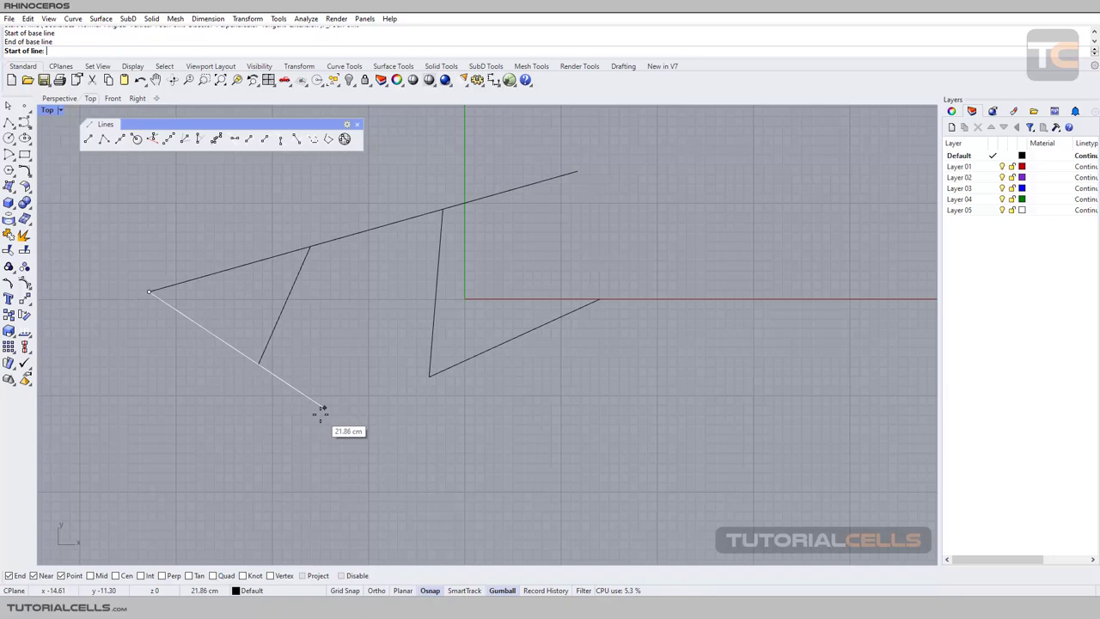
left_click(315, 402)
left_click(228, 344)
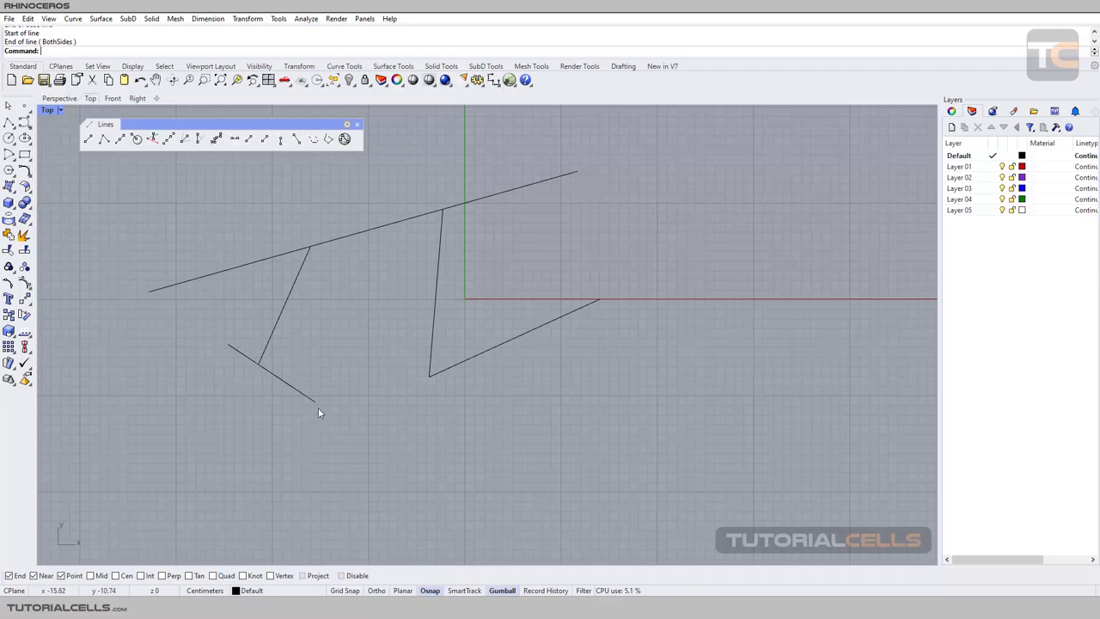
Draw a four-point line with BothSides at 15 cm, crossing near the long line's left end
right_click(239, 298)
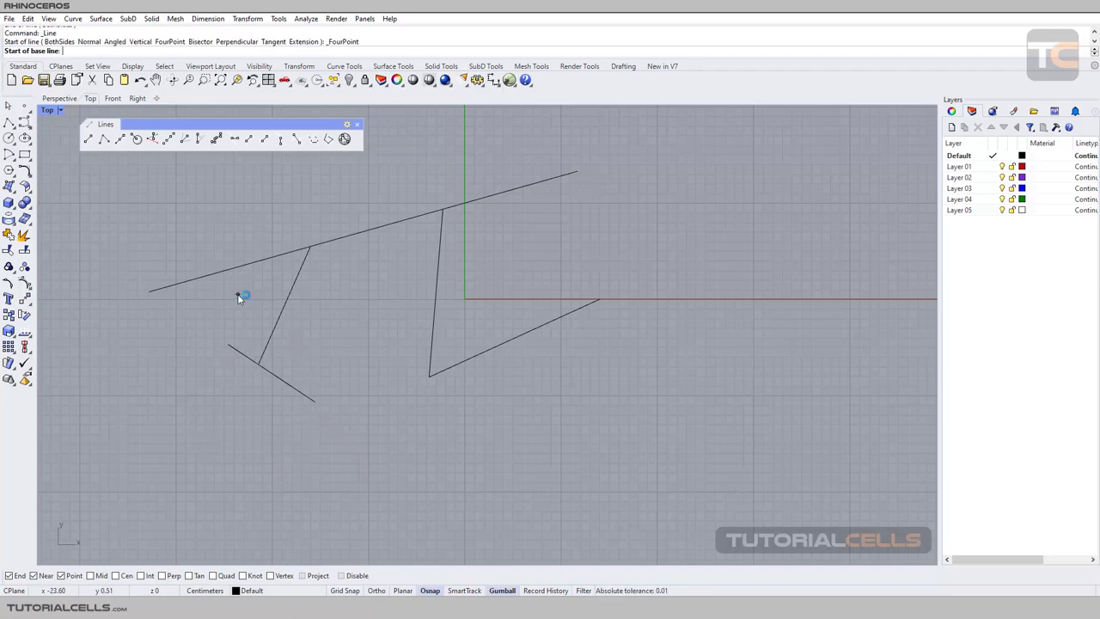
left_click(149, 293)
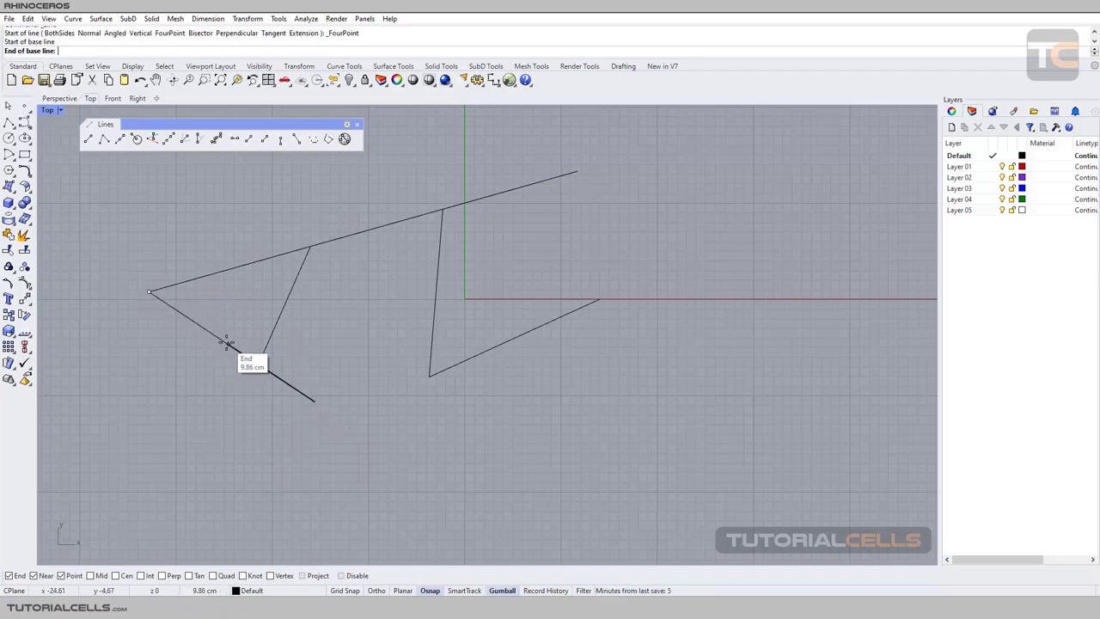
left_click(226, 344)
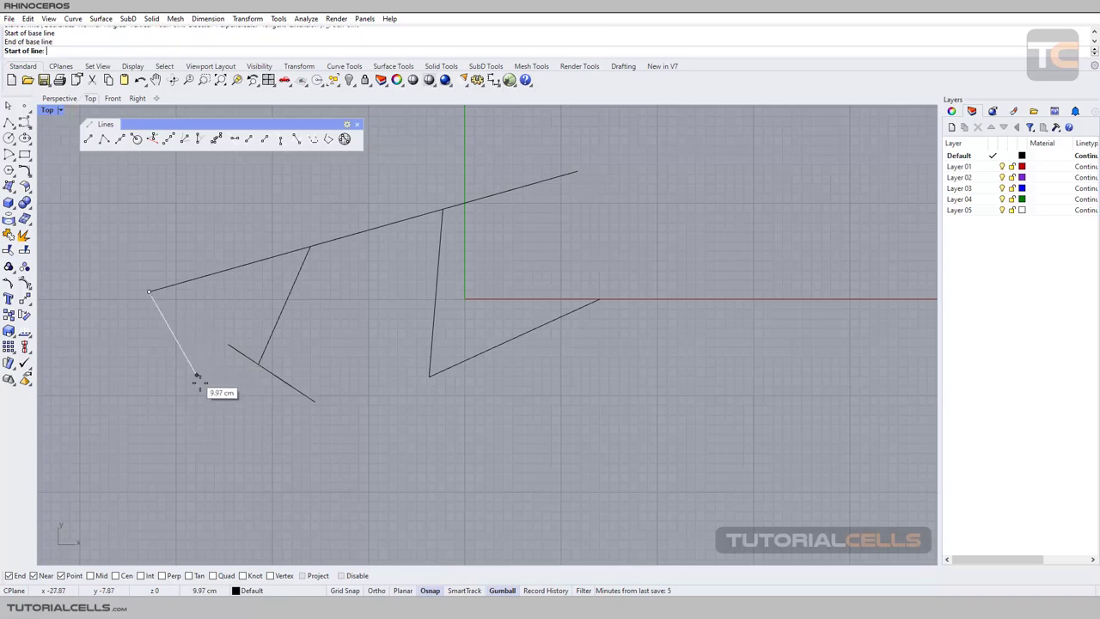
left_click(201, 382)
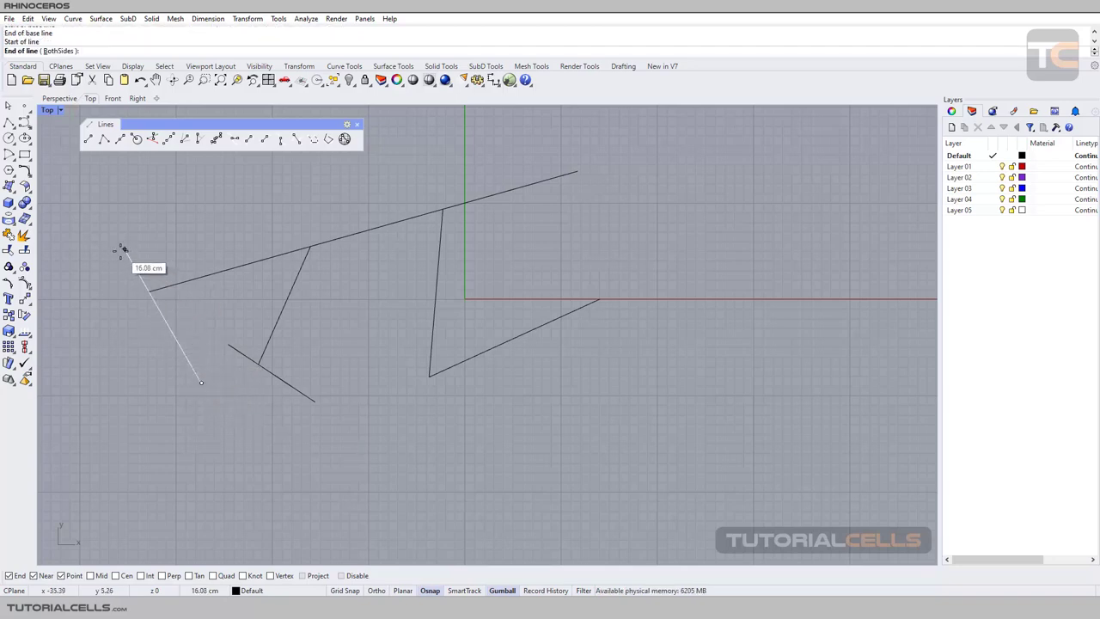
left_click(61, 51)
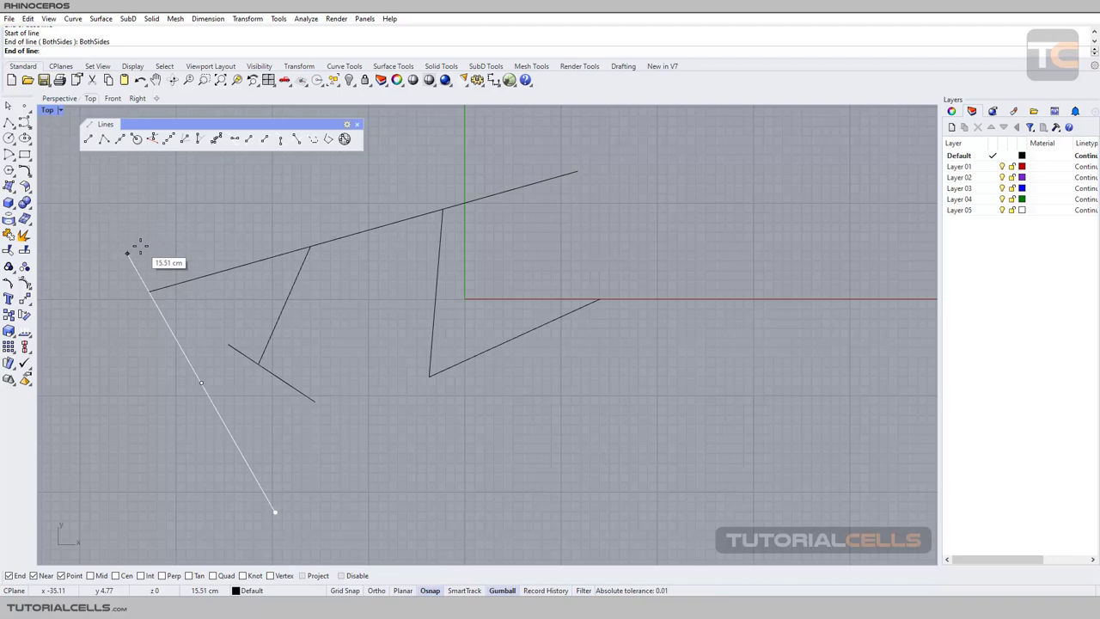
type("15")
key("Return")
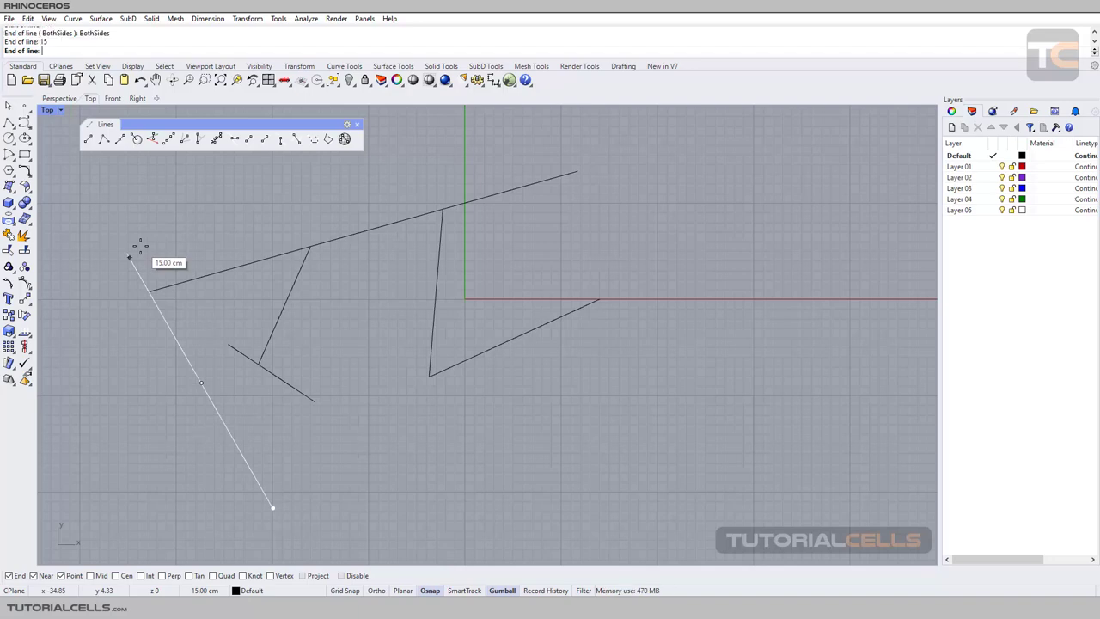
left_click(149, 230)
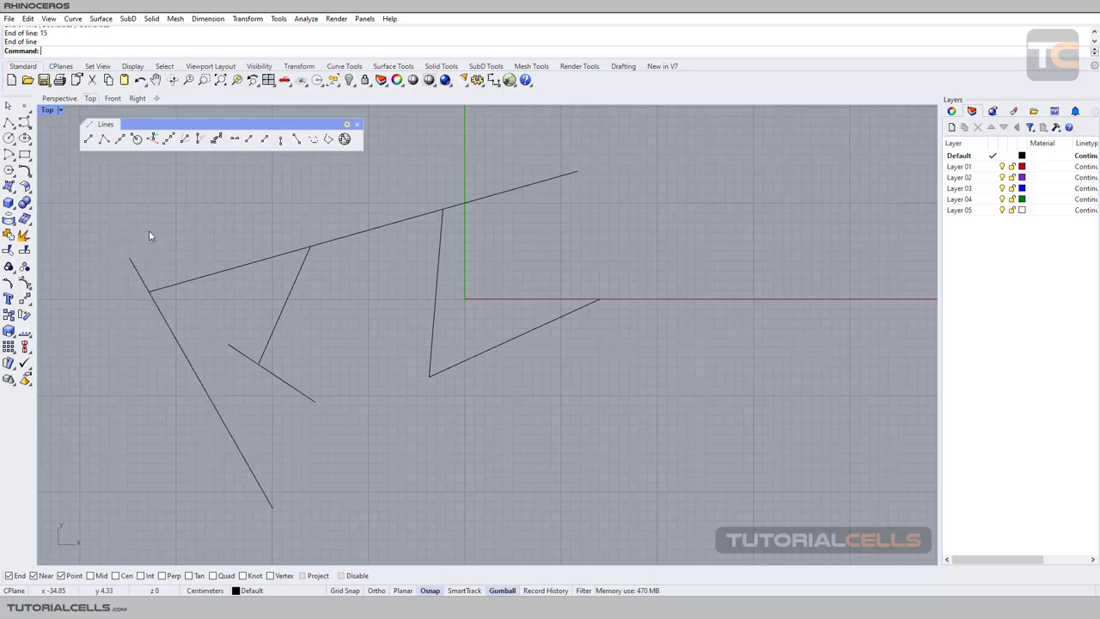
Delete the 15 cm crossing line and start the Line: Bisector tool
left_click(140, 273)
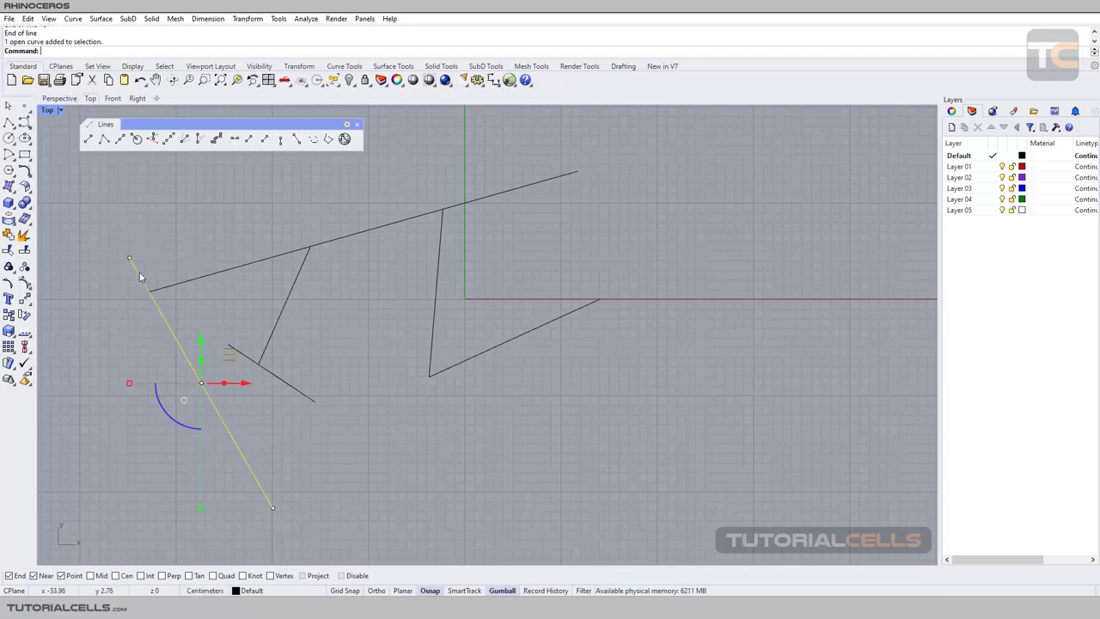
key("Delete")
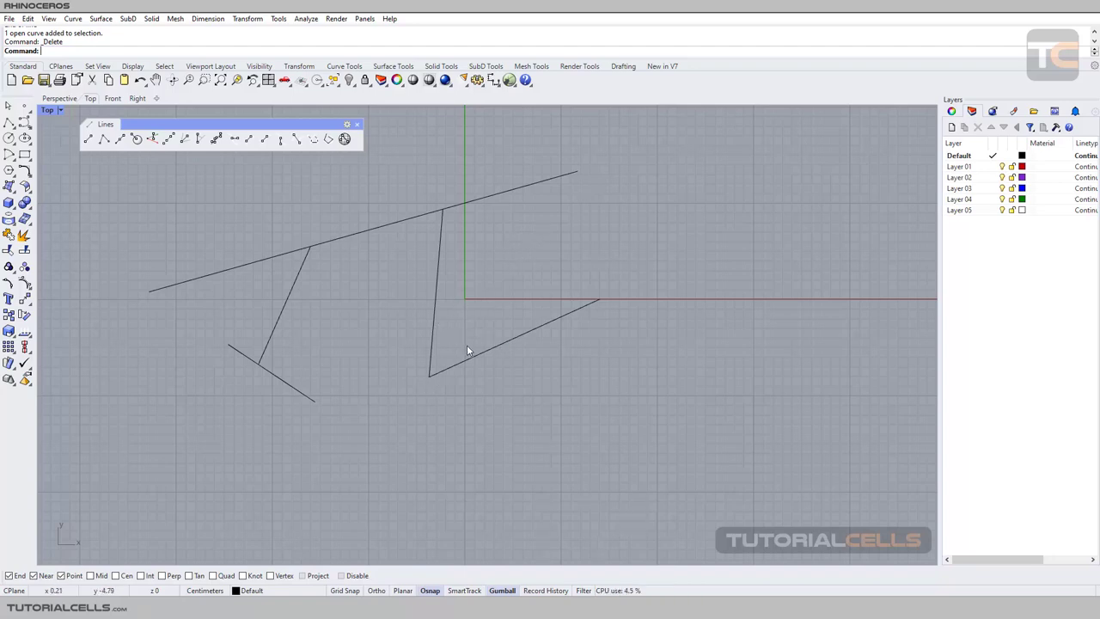
left_click(185, 138)
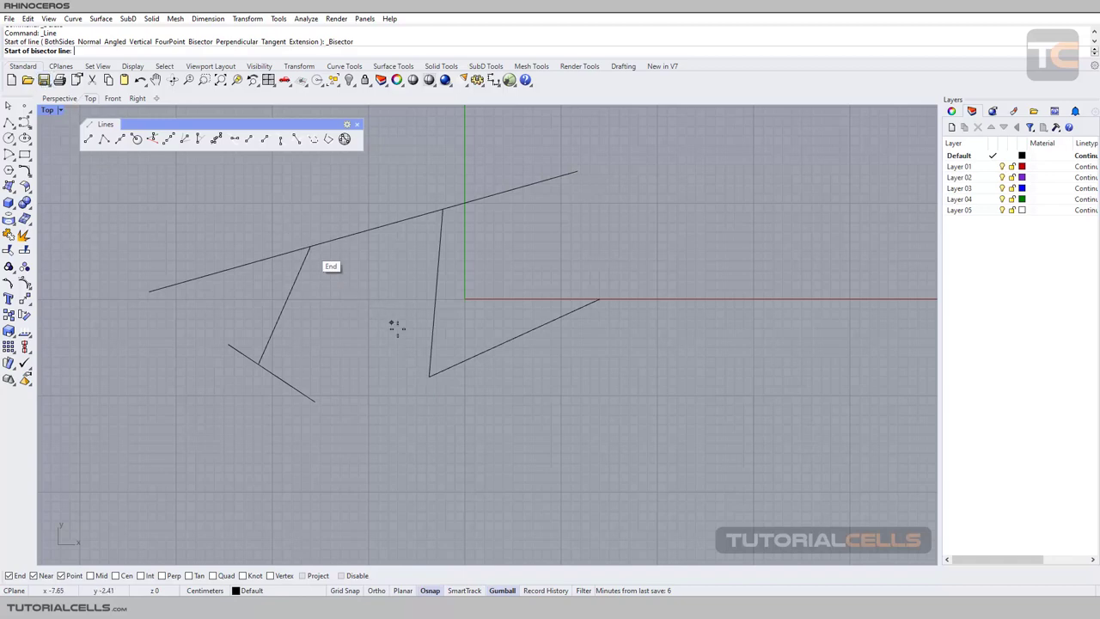
Draw a 15 cm both-sides bisector at the lower vertex, then delete that diagonal line
left_click(429, 376)
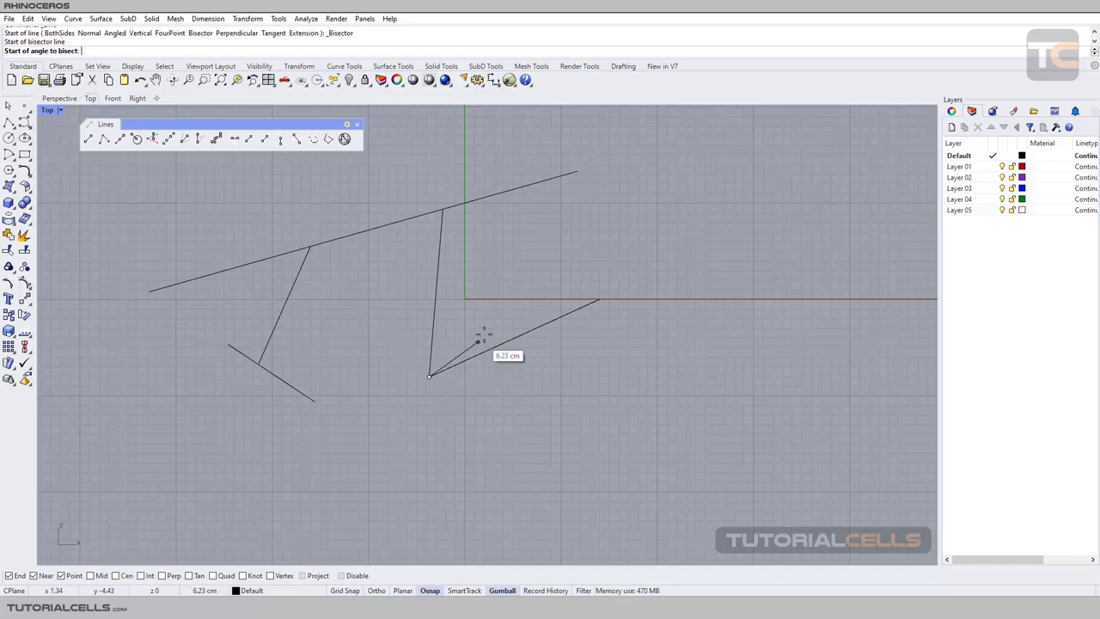
left_click(551, 322)
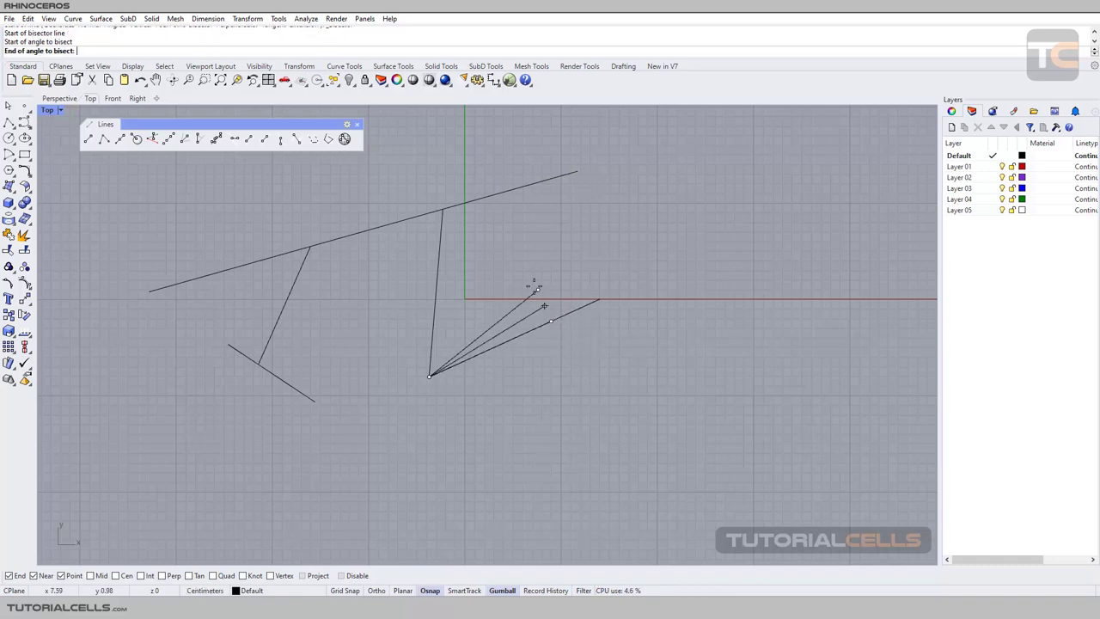
left_click(441, 250)
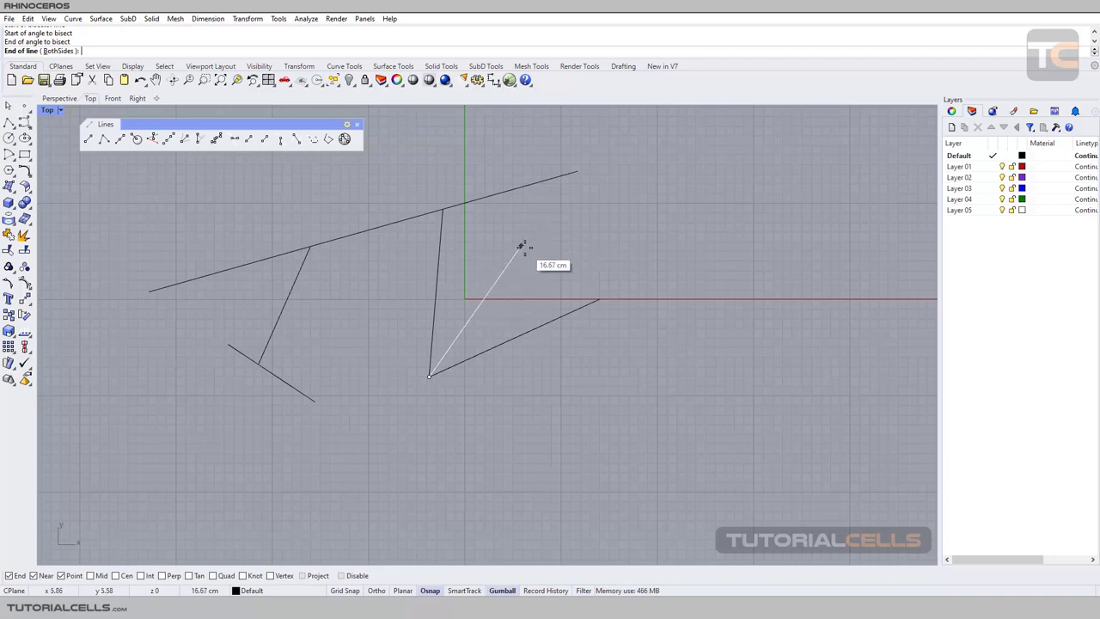
left_click(60, 51)
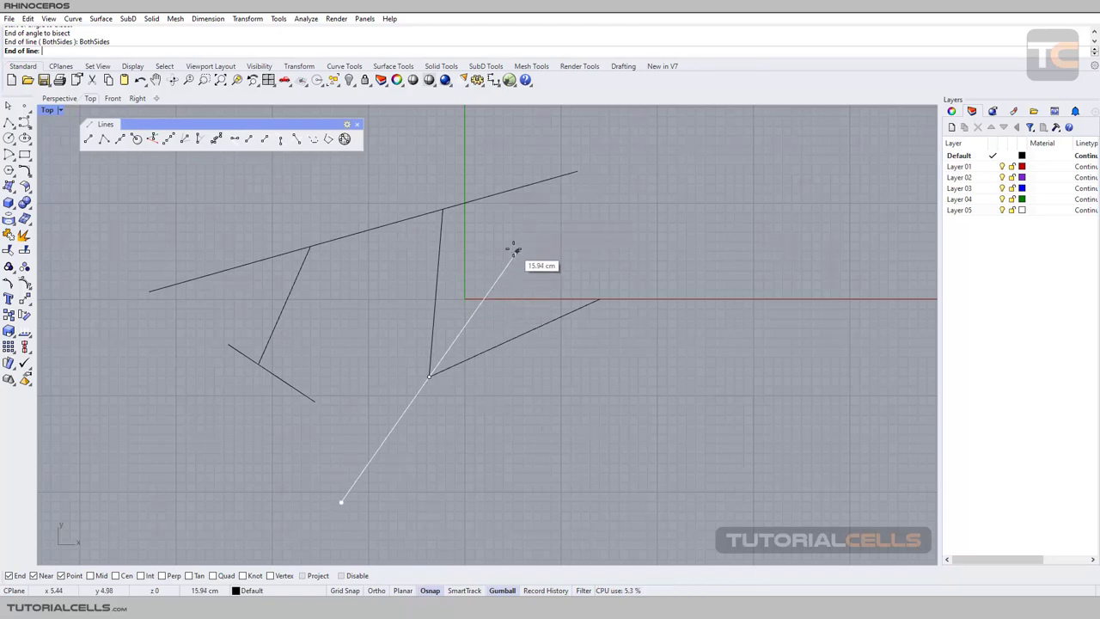
type("15")
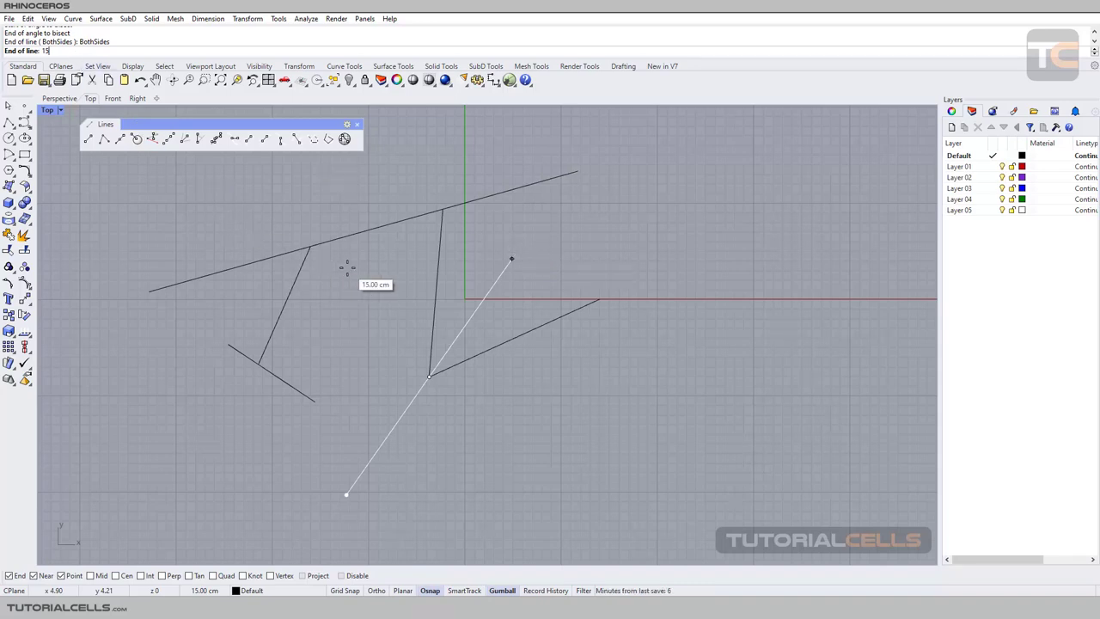
key("Return")
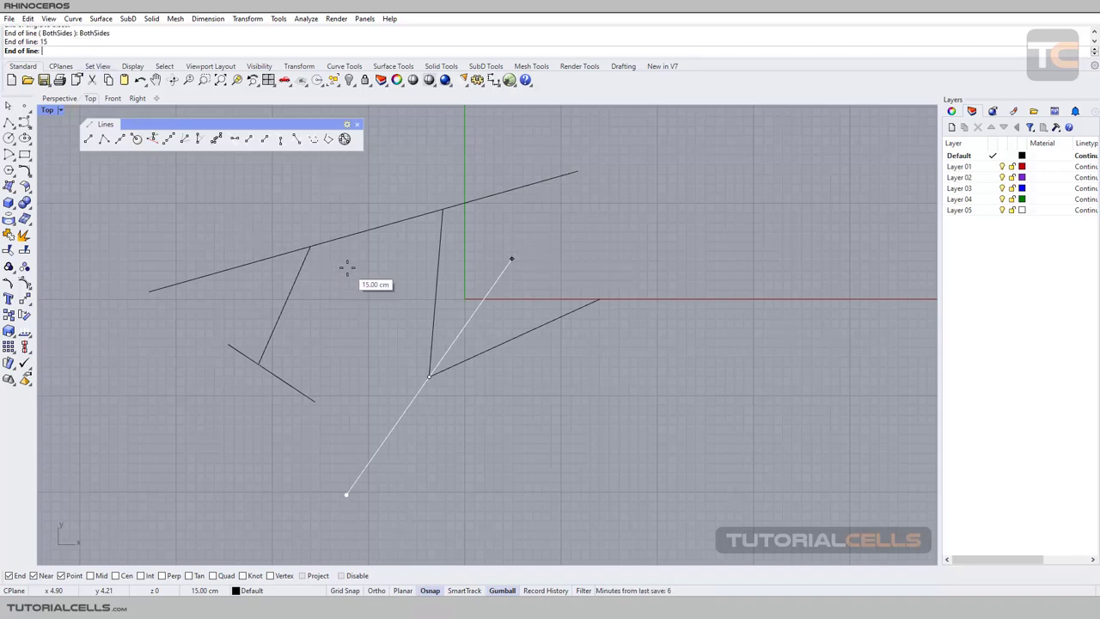
left_click(558, 228)
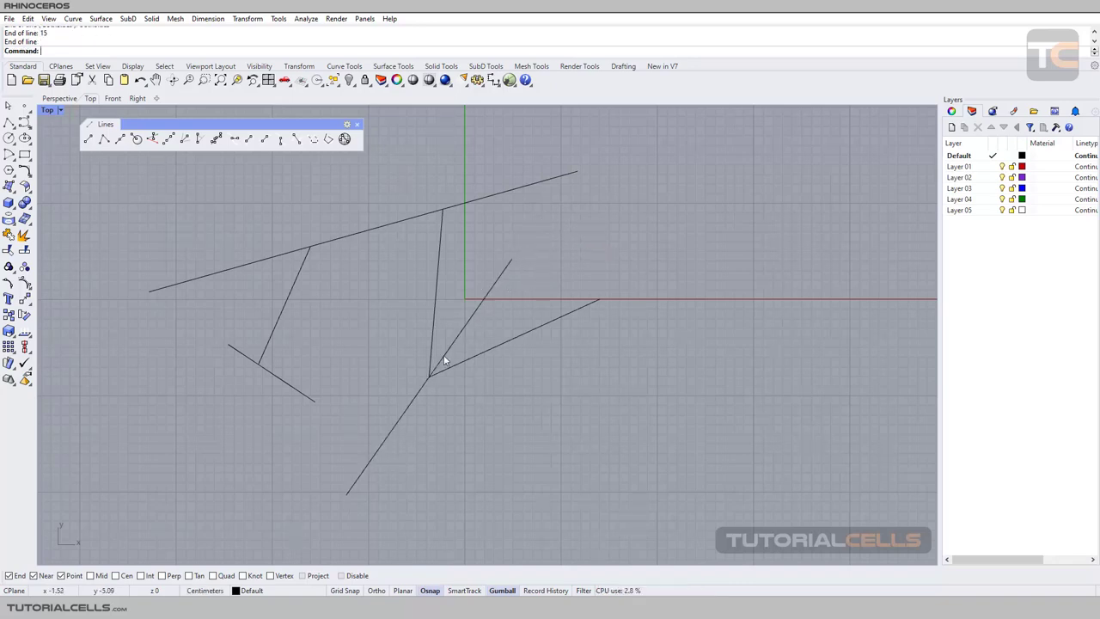
left_click(502, 281)
key("Delete")
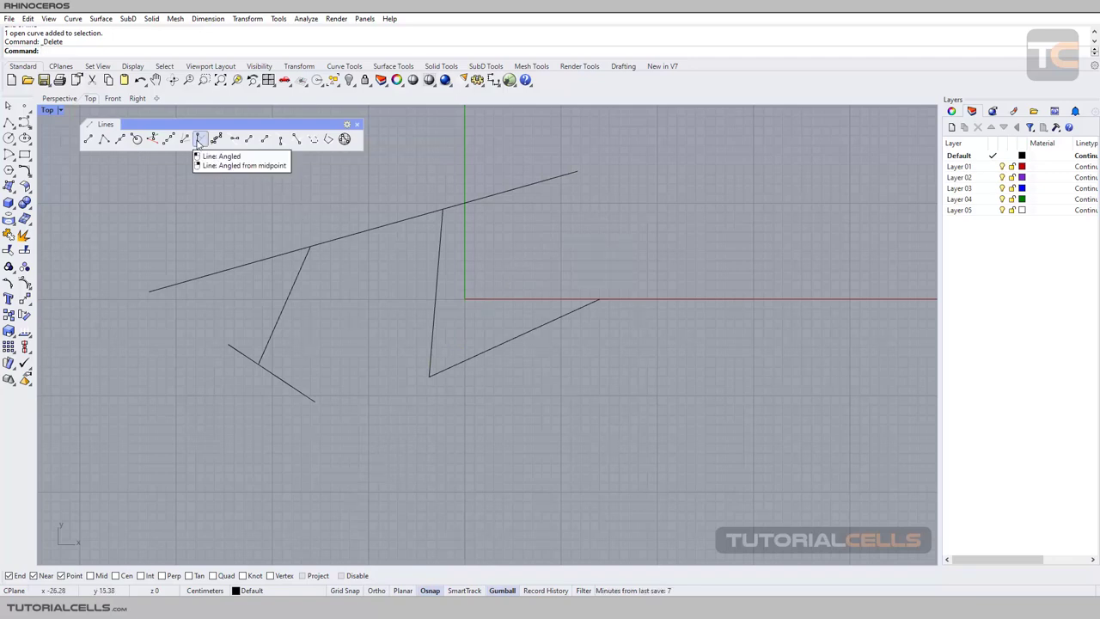
Draw a bisector from the top-line and right-slanted-line intersection, running down and right
left_click(186, 140)
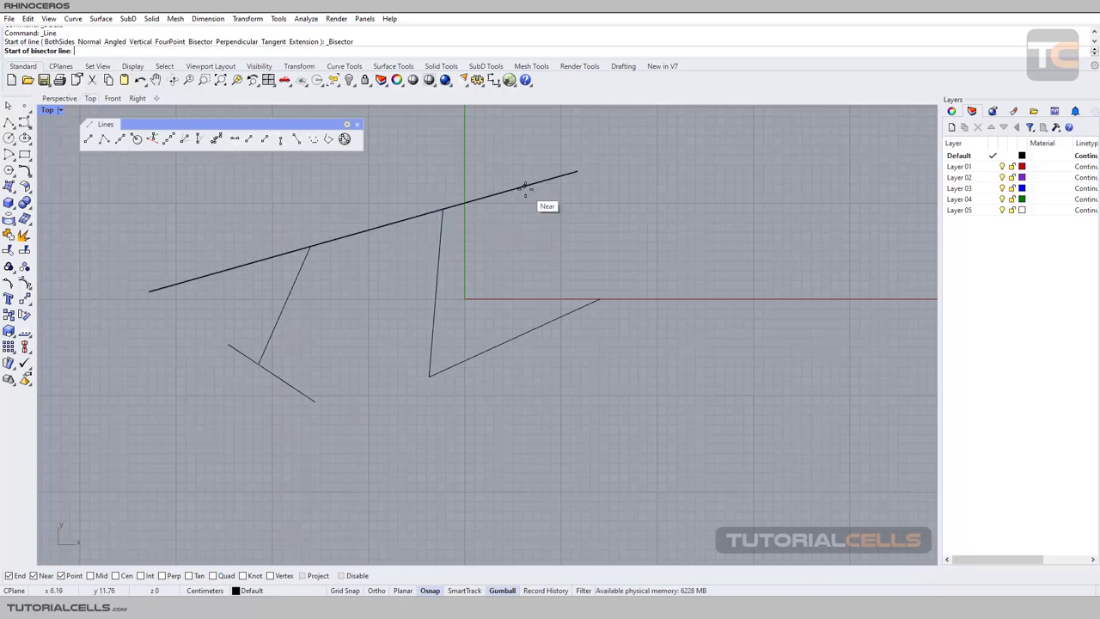
left_click(443, 209)
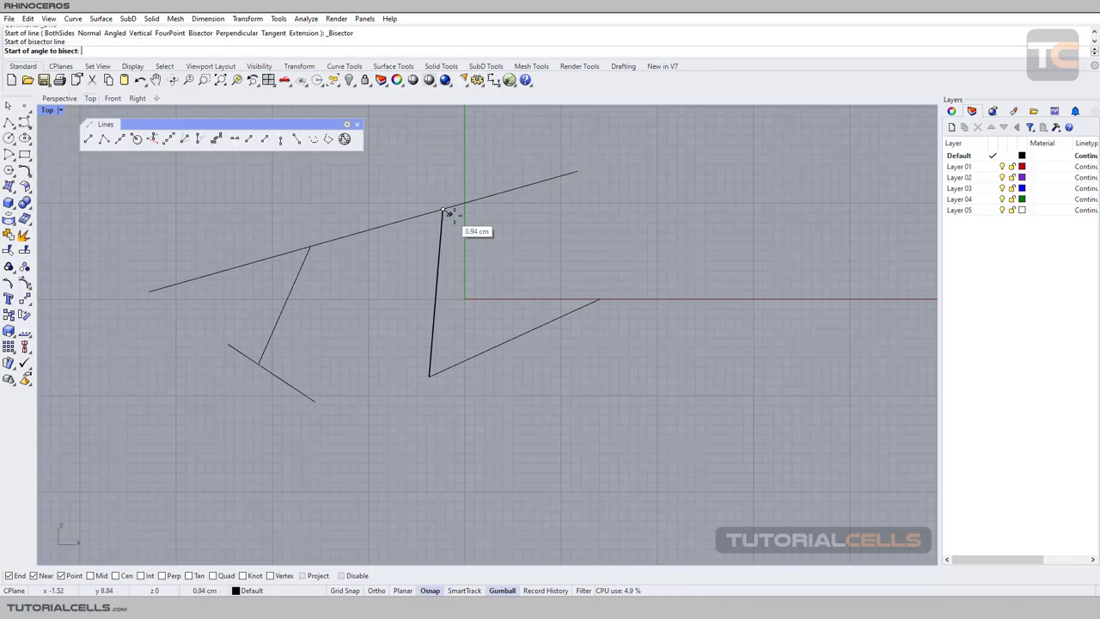
left_click(534, 183)
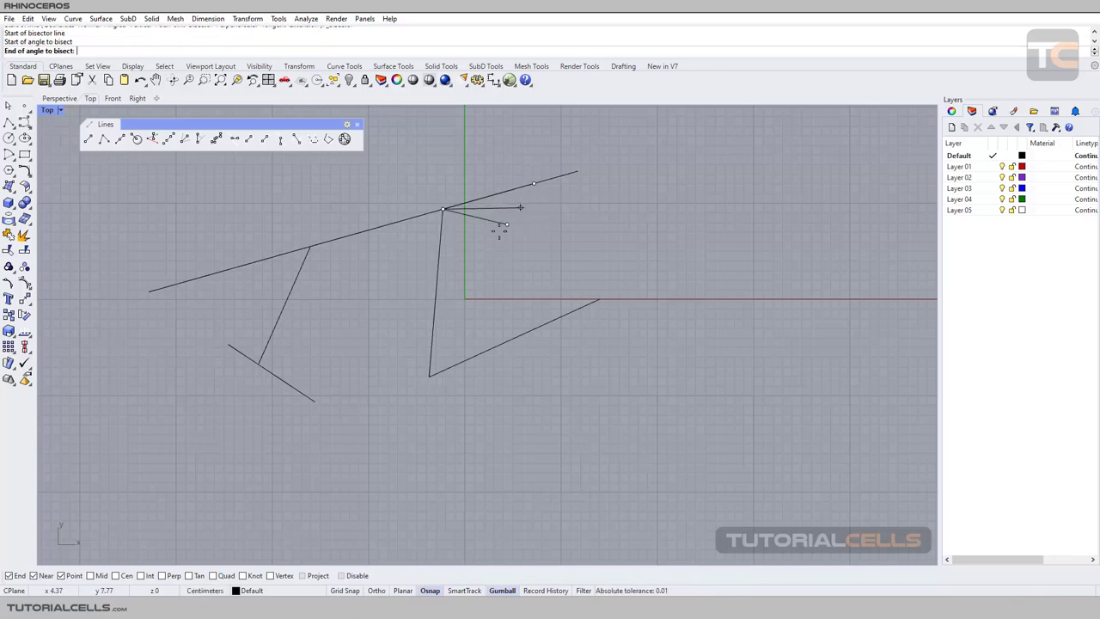
left_click(438, 273)
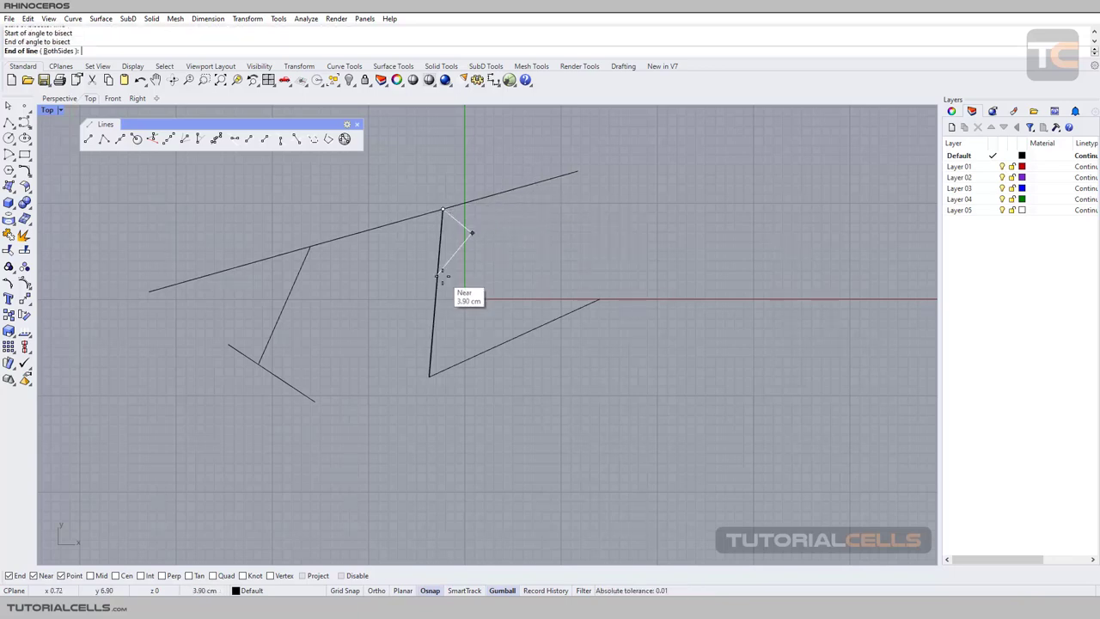
left_click(506, 262)
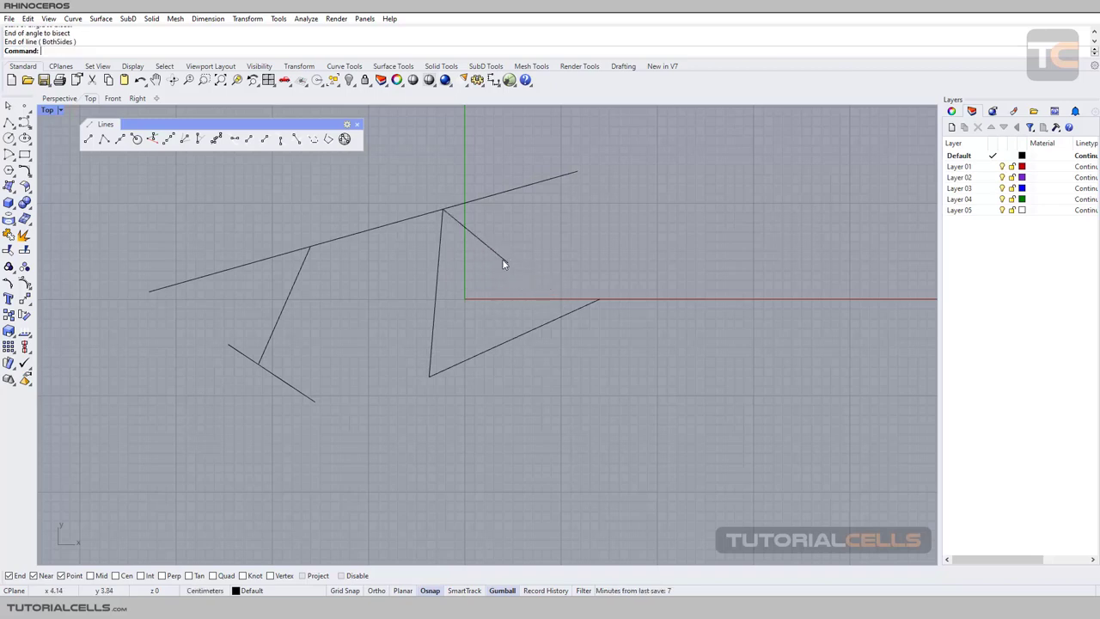
Adjust the bisector's end point slightly and clear the selection
left_click(483, 241)
key("Escape")
left_click(506, 266)
mouse_move(508, 269)
left_mouse_down()
mouse_move(563, 257)
mouse_move(597, 297)
mouse_move(551, 264)
mouse_move(508, 263)
mouse_move(597, 298)
mouse_move(502, 271)
mouse_move(513, 261)
left_mouse_up()
left_click(456, 314)
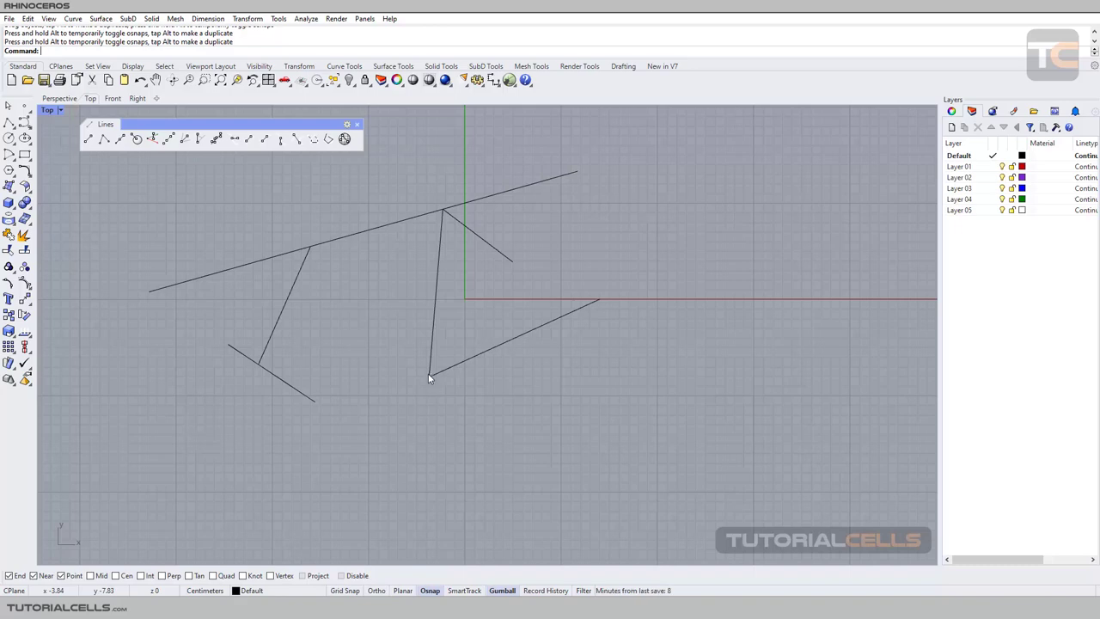
left_click(488, 354)
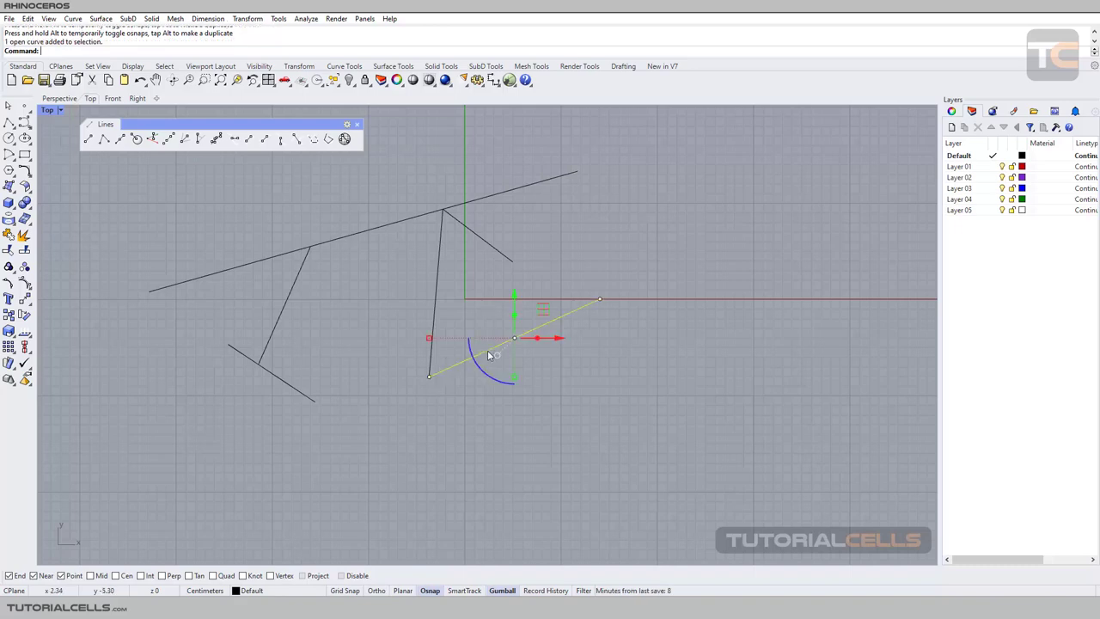
key("Escape")
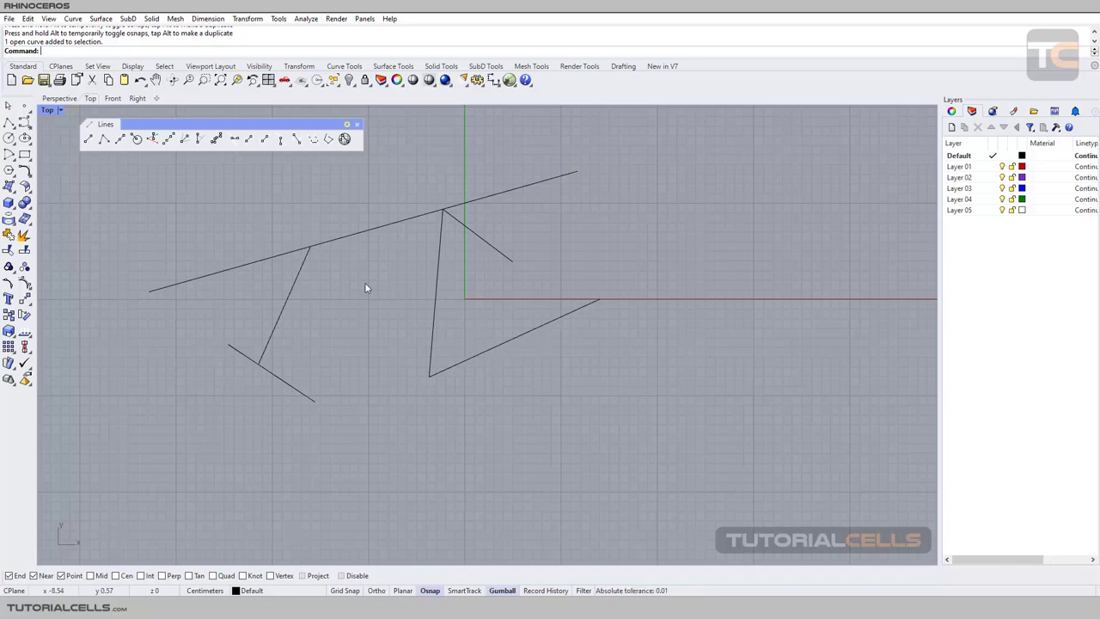
Draw a 10 cm Line: Angled from the lower vertex, pivoted 20° off the lower-right line
left_click(215, 140)
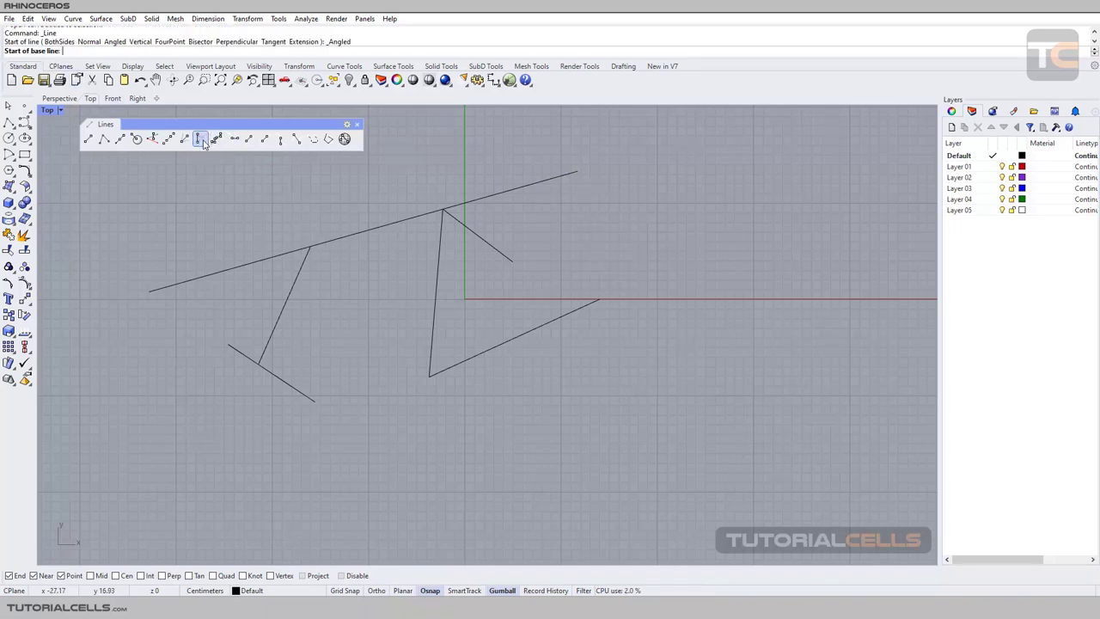
left_click(431, 377)
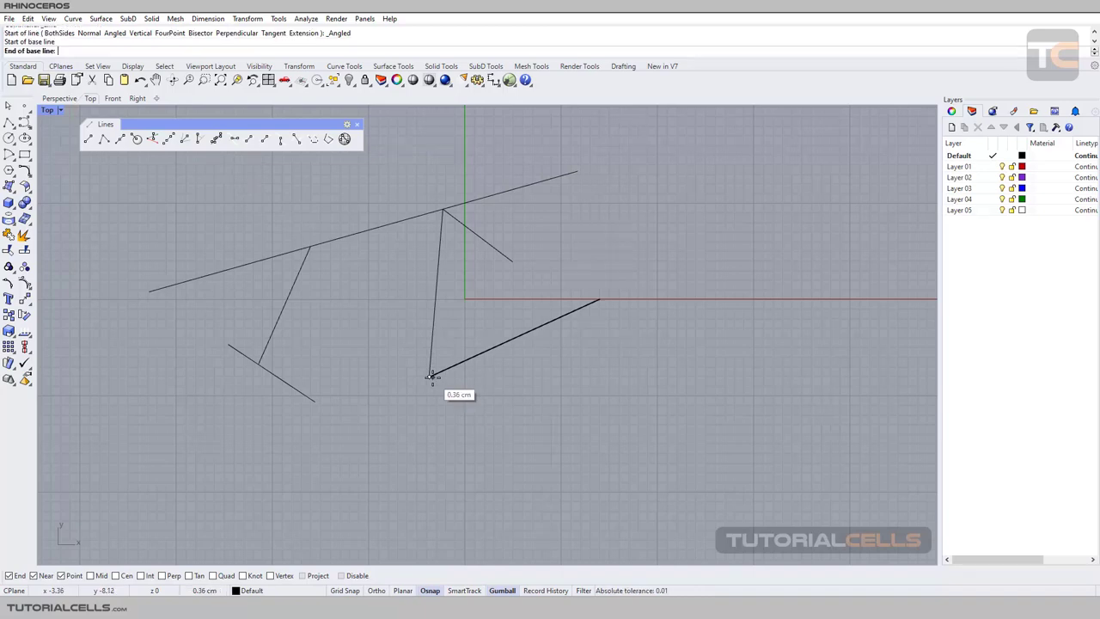
left_click(538, 327)
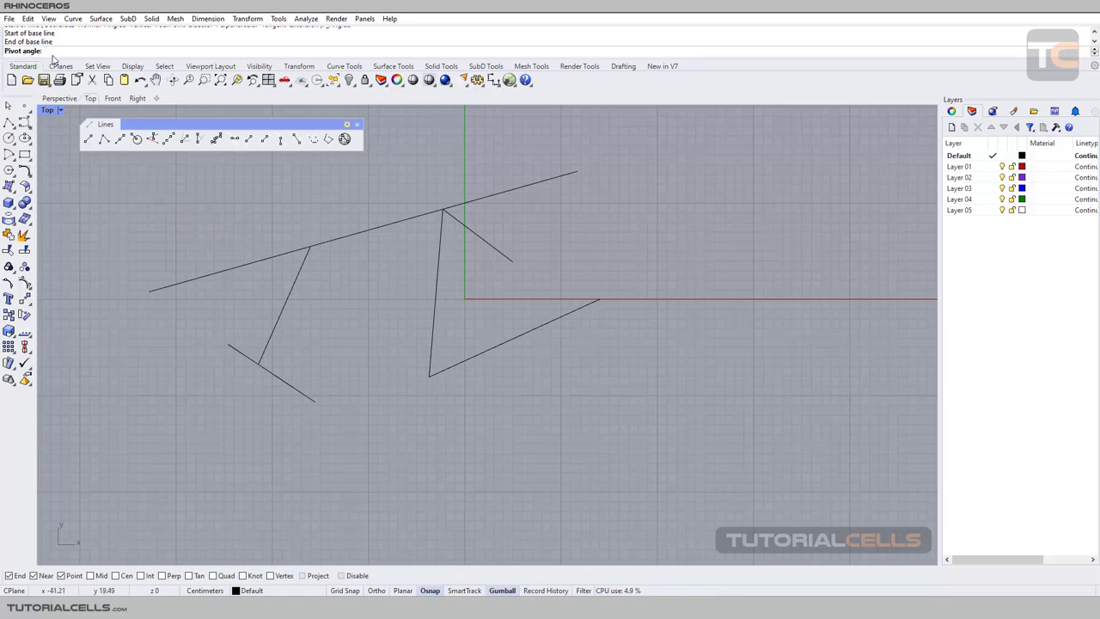
type("20")
key("Return")
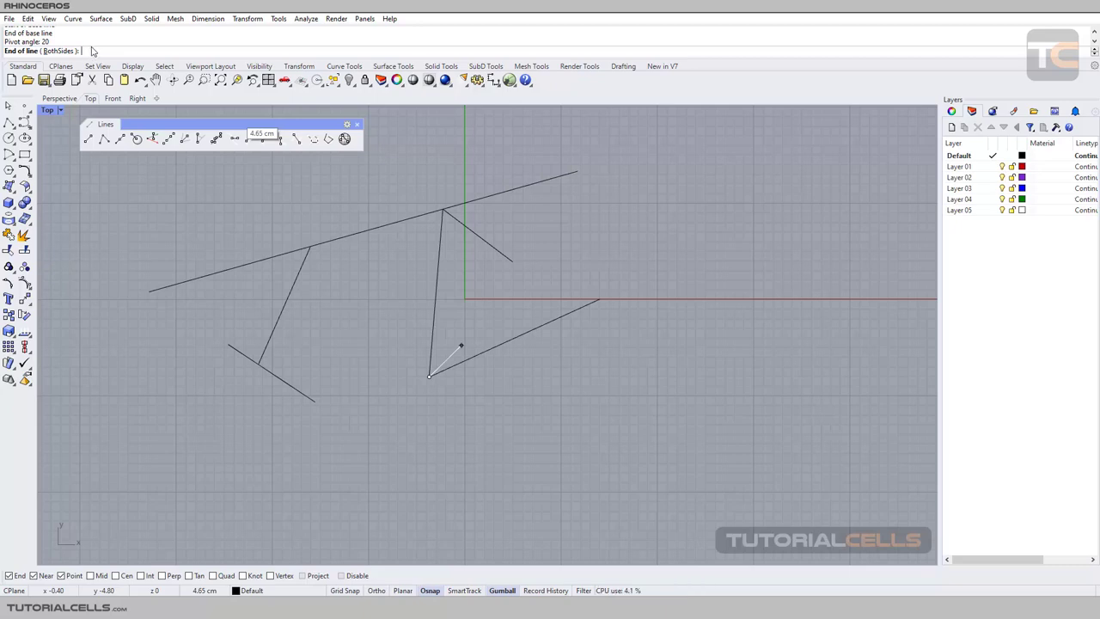
type("50")
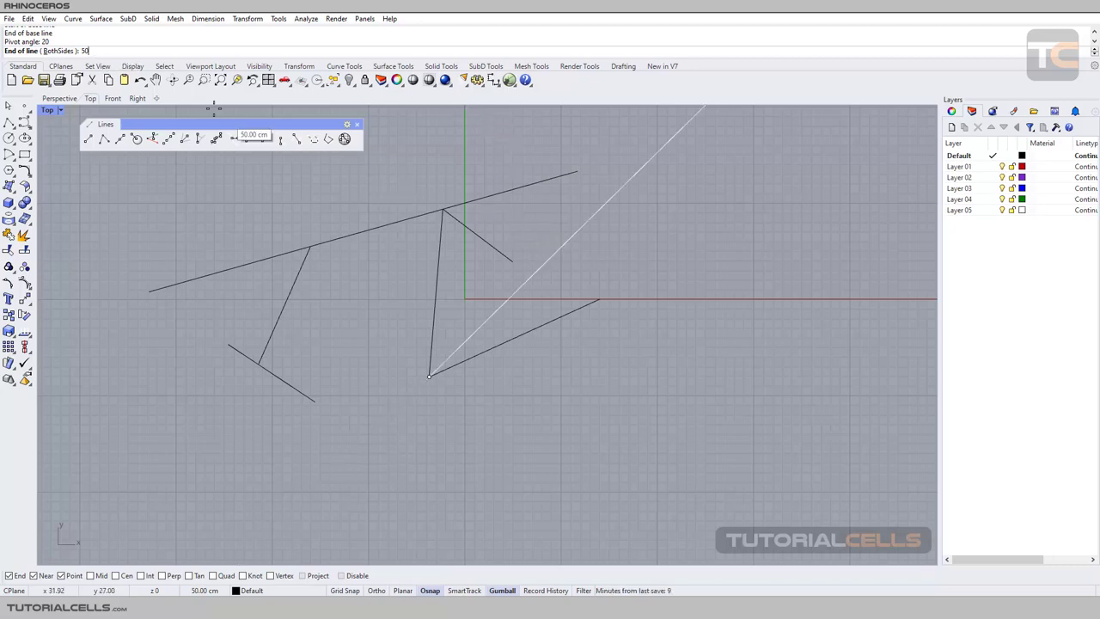
key("Return")
type("10")
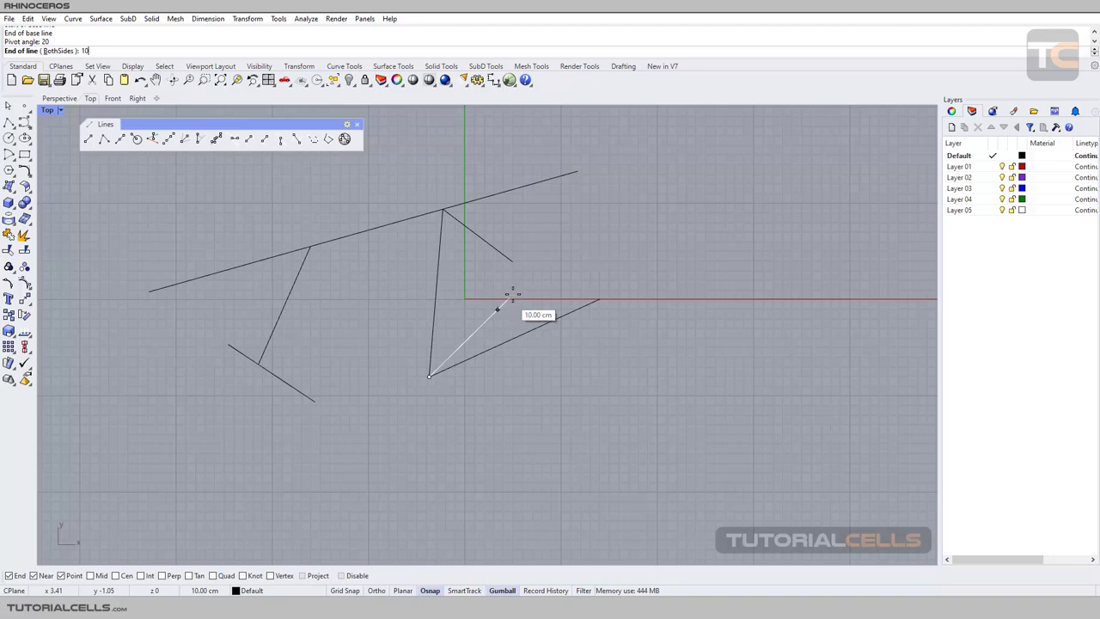
key("Return")
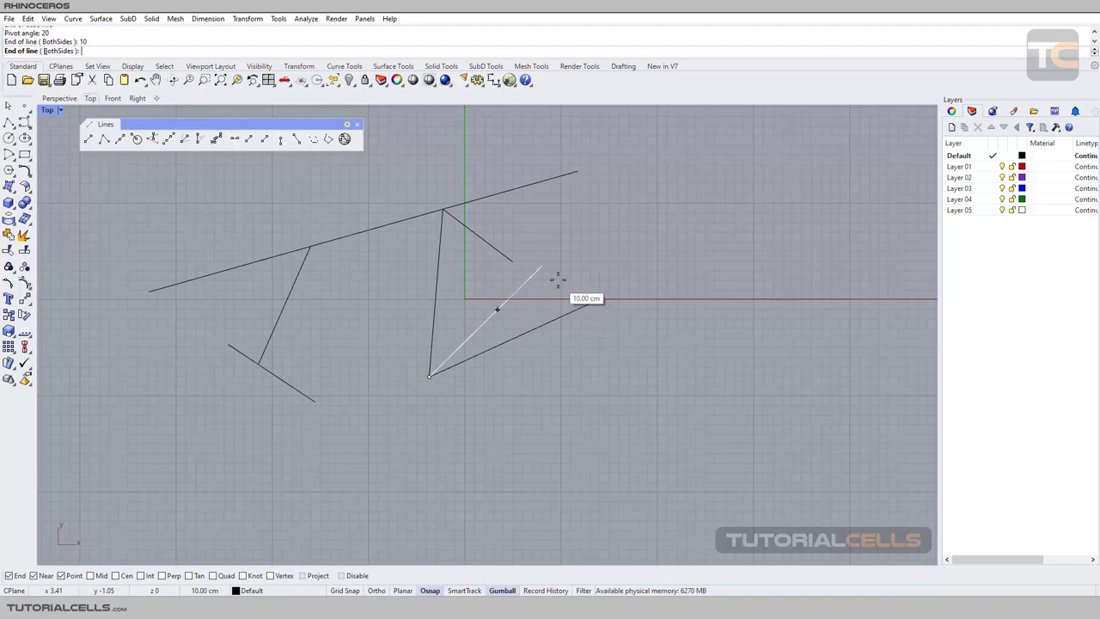
left_click(504, 312)
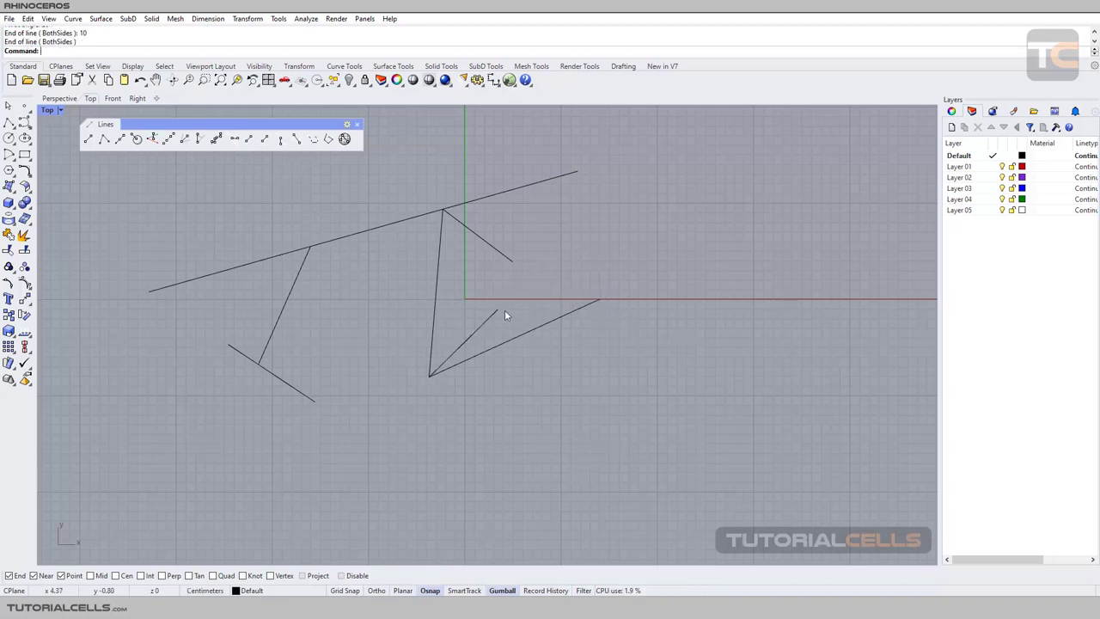
Draw a short Line: Angled from the lower-right line's right end at a 20° pivot
left_click(487, 352)
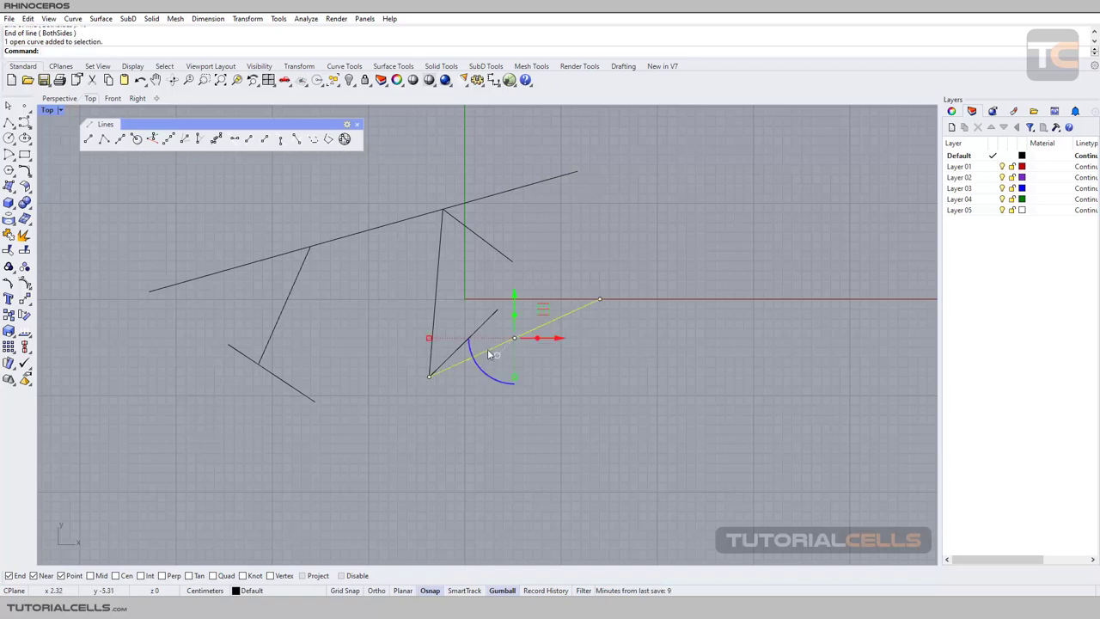
left_click(478, 309)
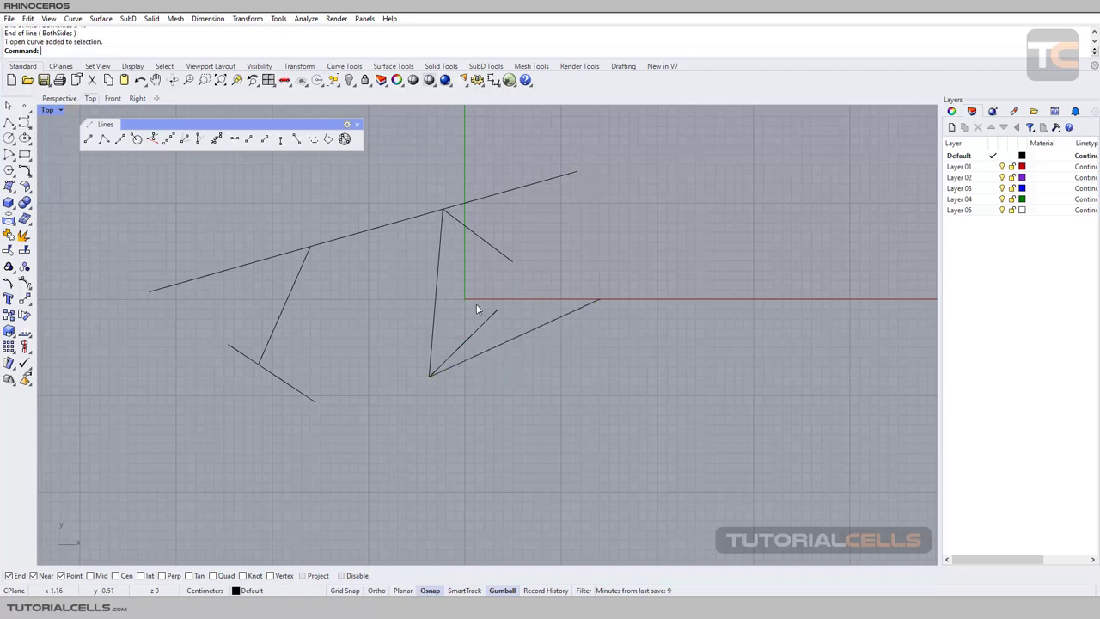
left_click(199, 140)
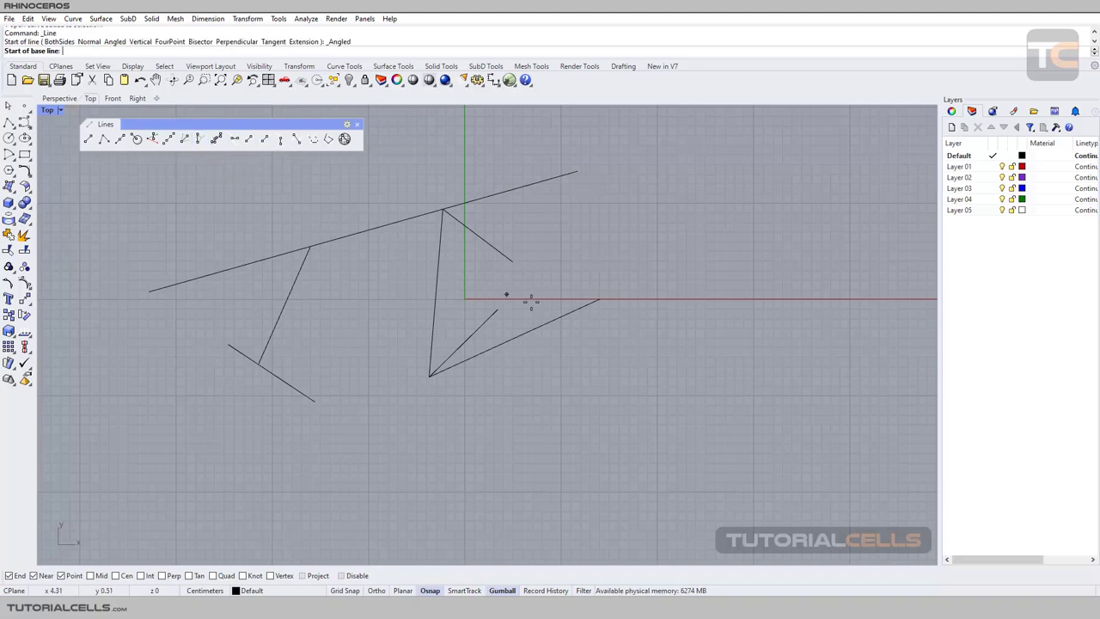
left_click(599, 299)
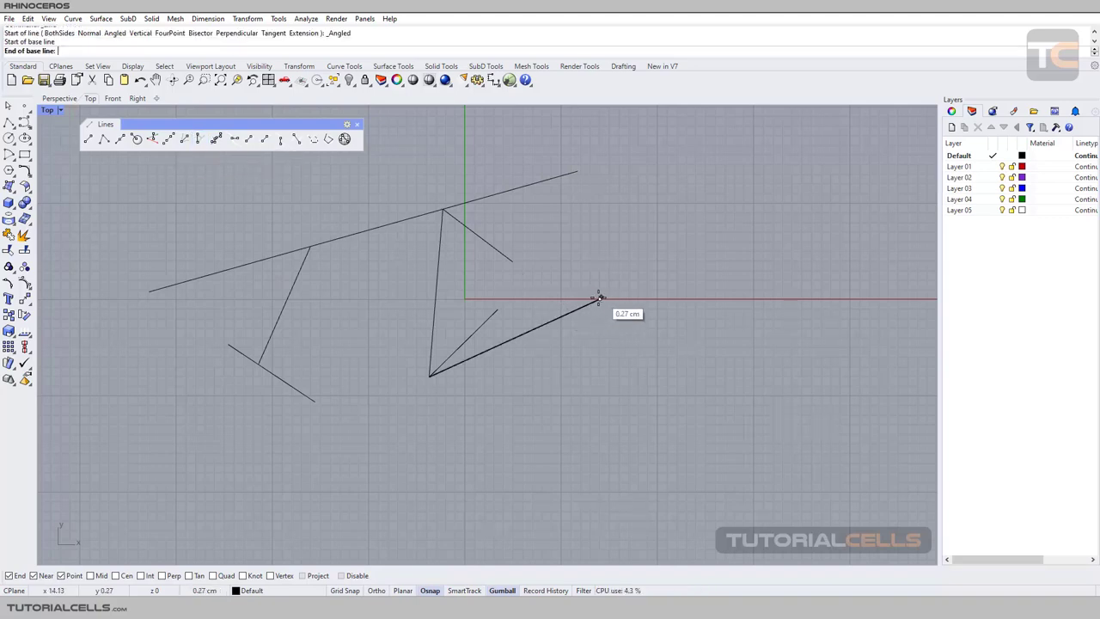
left_click(522, 334)
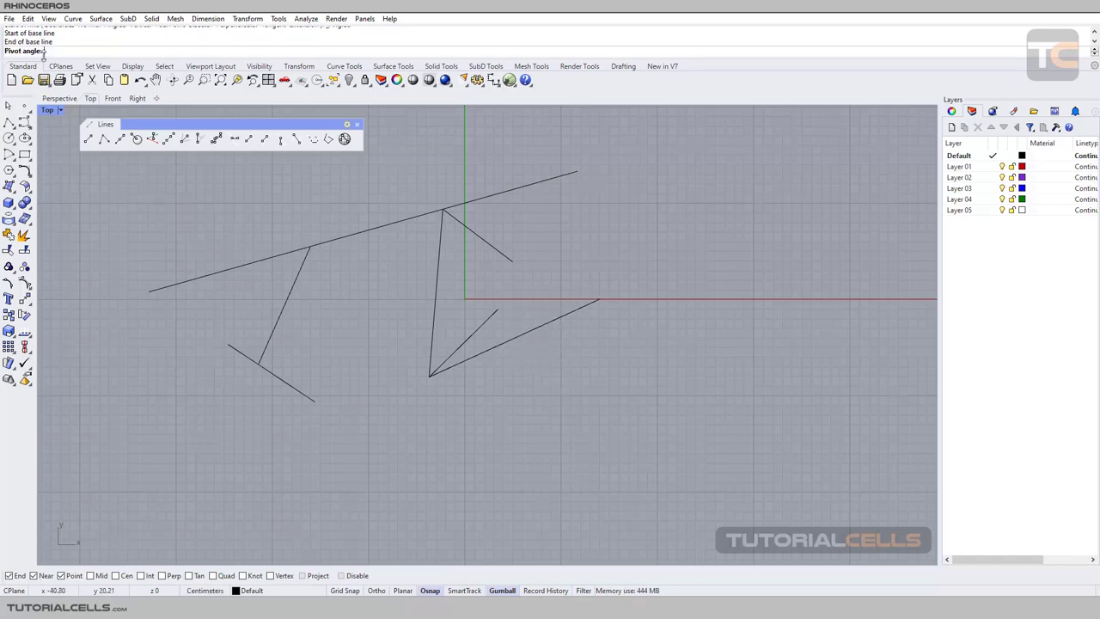
type("20")
key("Return")
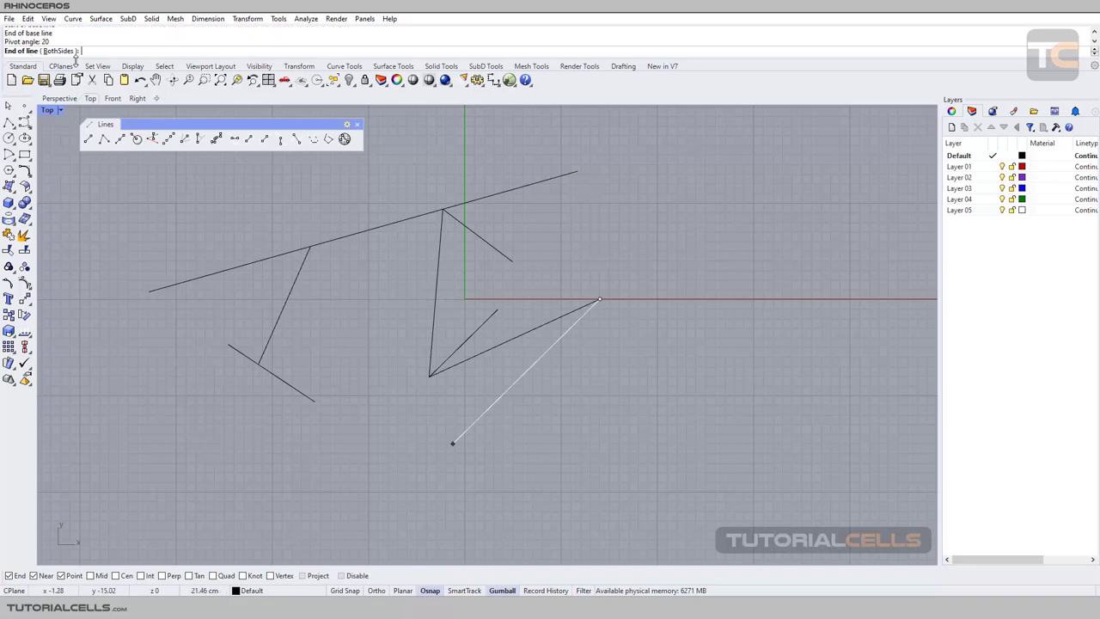
left_click(551, 354)
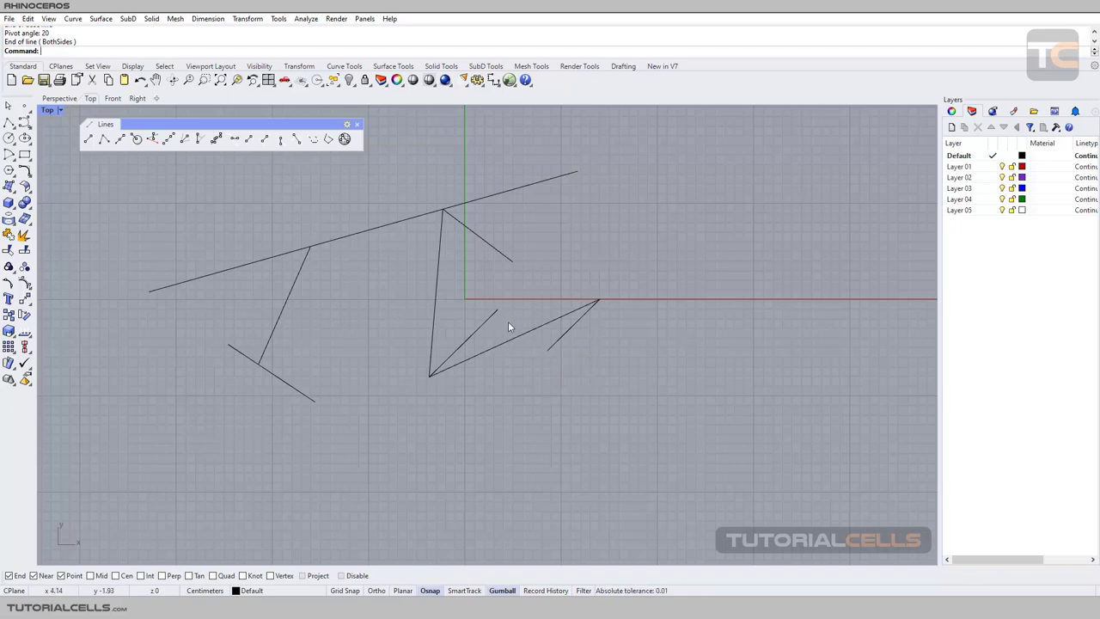
left_click(564, 336)
key("Escape")
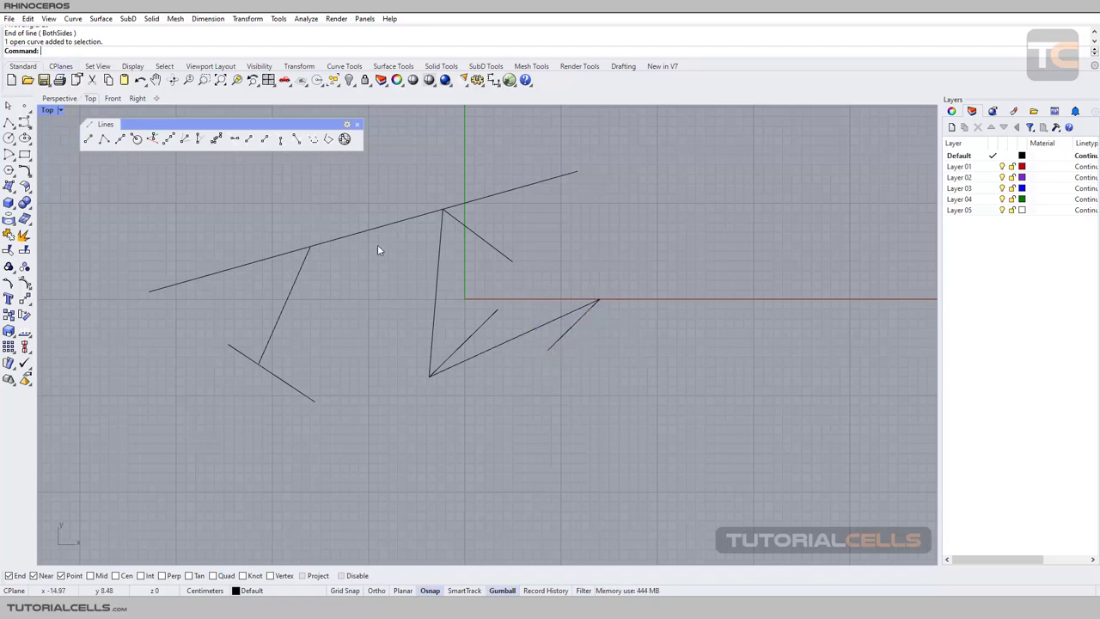
Start a Line: Angled with its base along the lower-right line and a −20° pivot
left_click(201, 140)
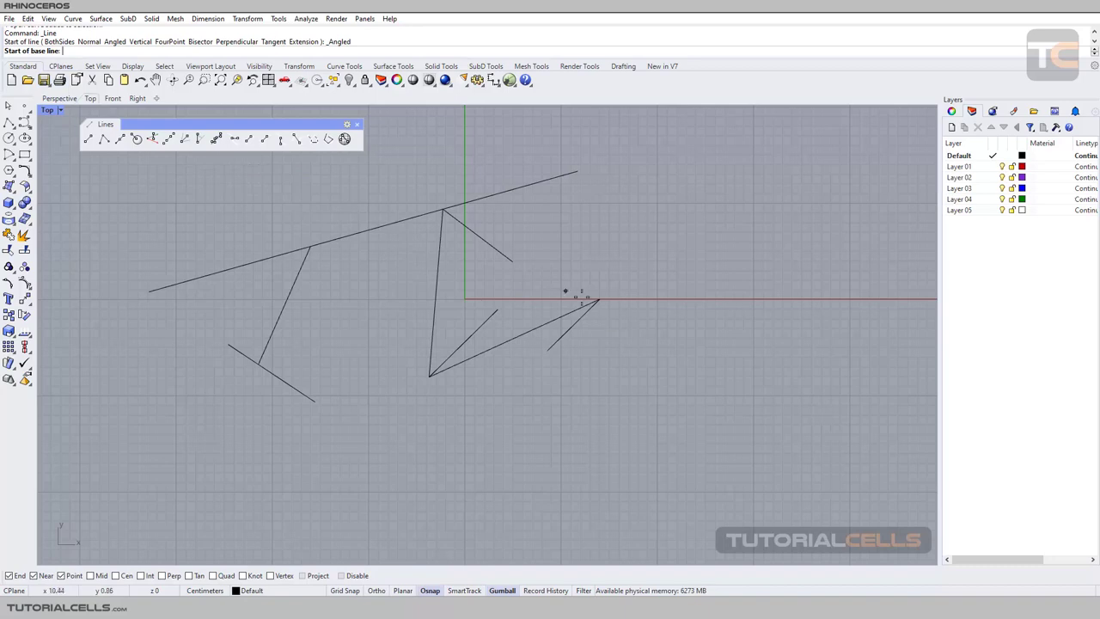
left_click(600, 300)
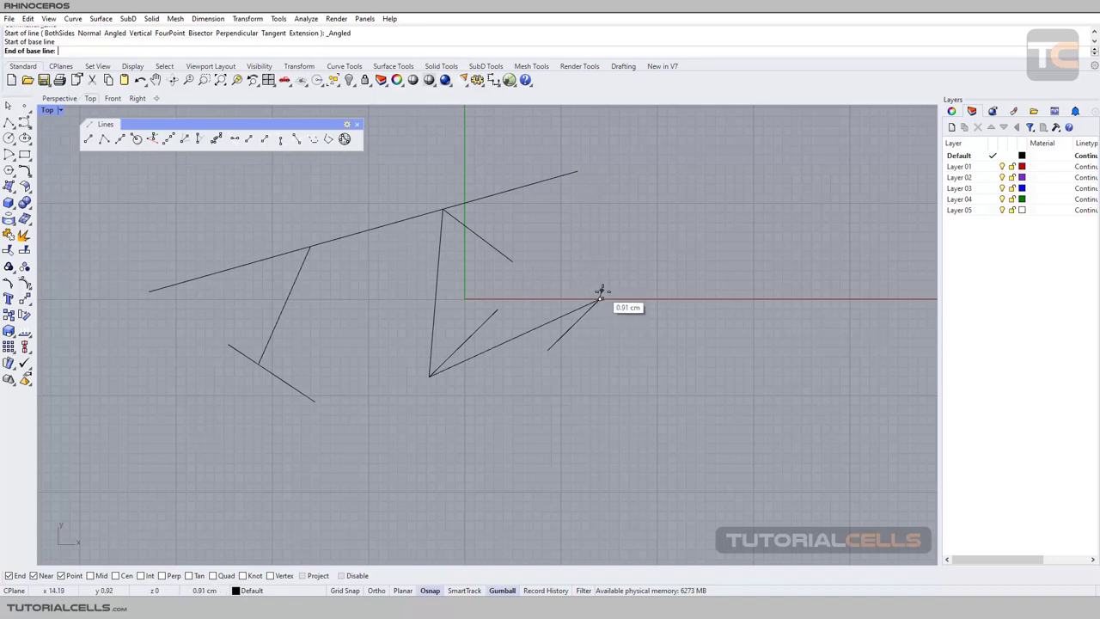
left_click(531, 329)
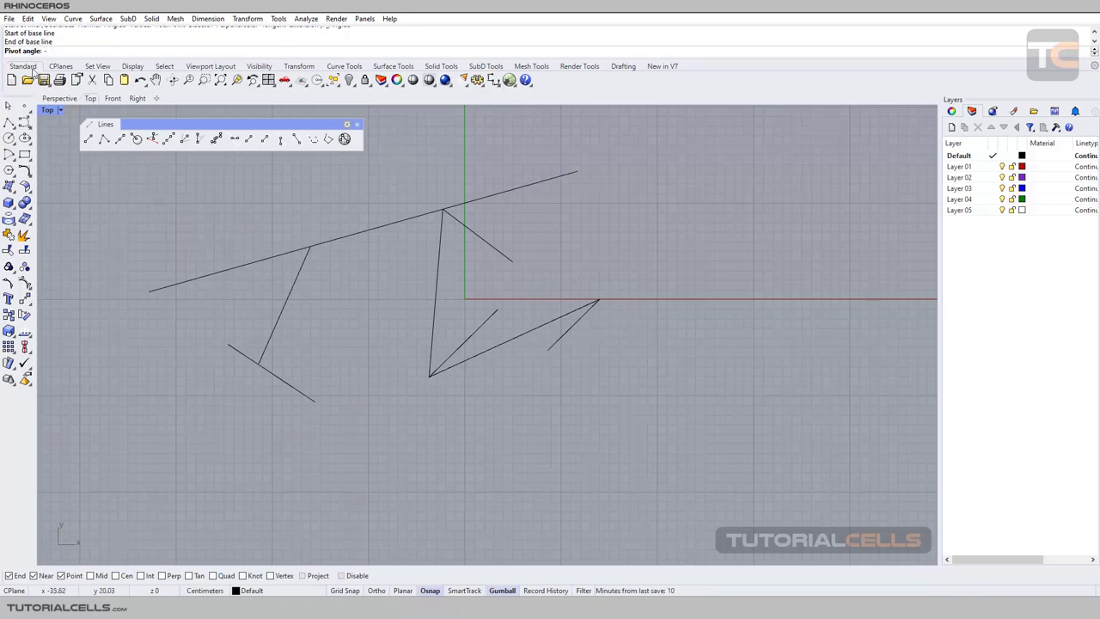
key("Return")
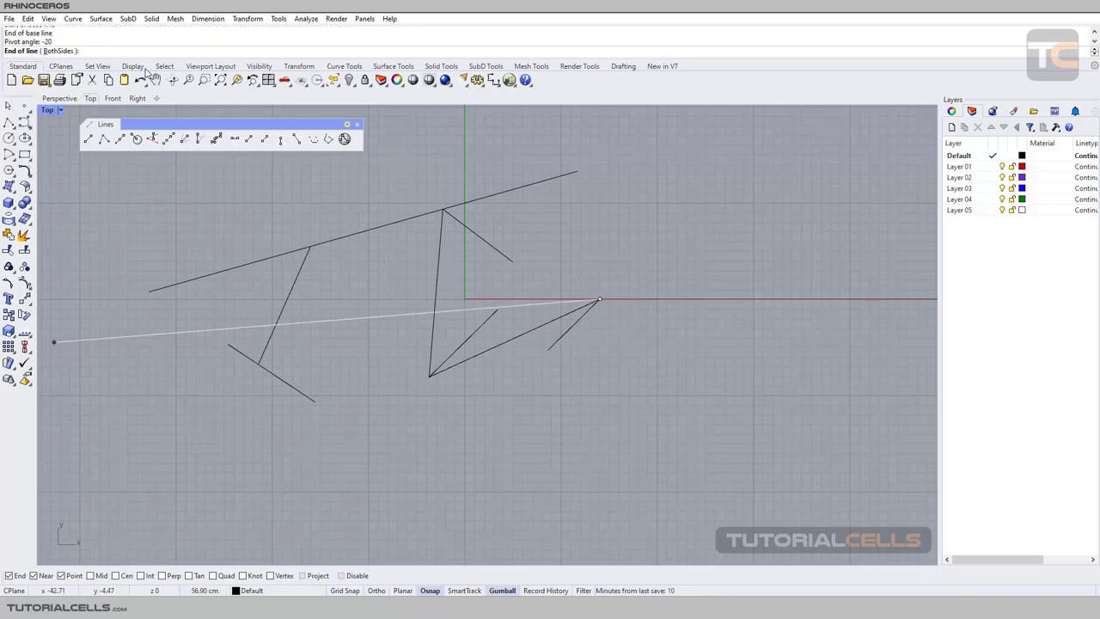